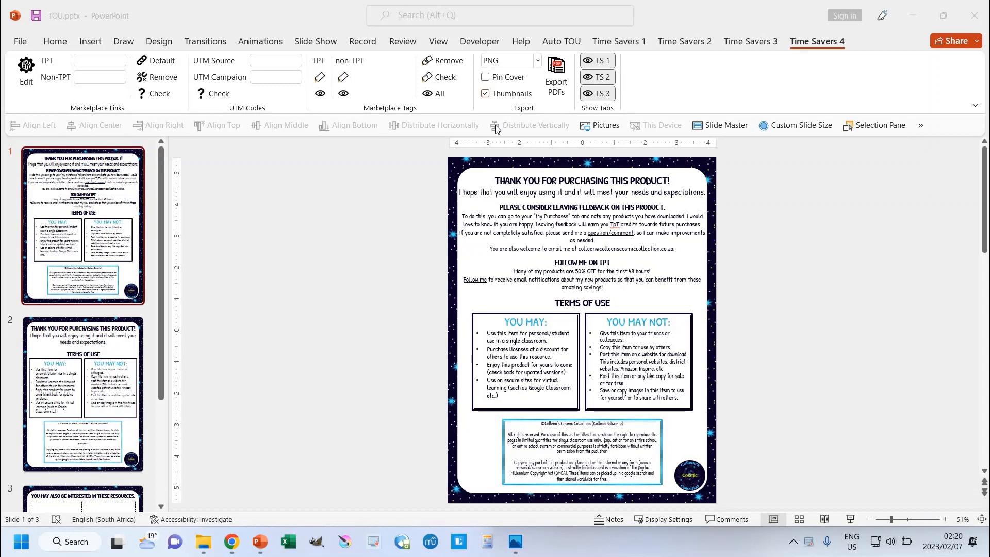
Open the marketplace list for editing and fill the TPT store link with the teacherspayteachers.com store URL copied from Chrome
left_click(26, 69)
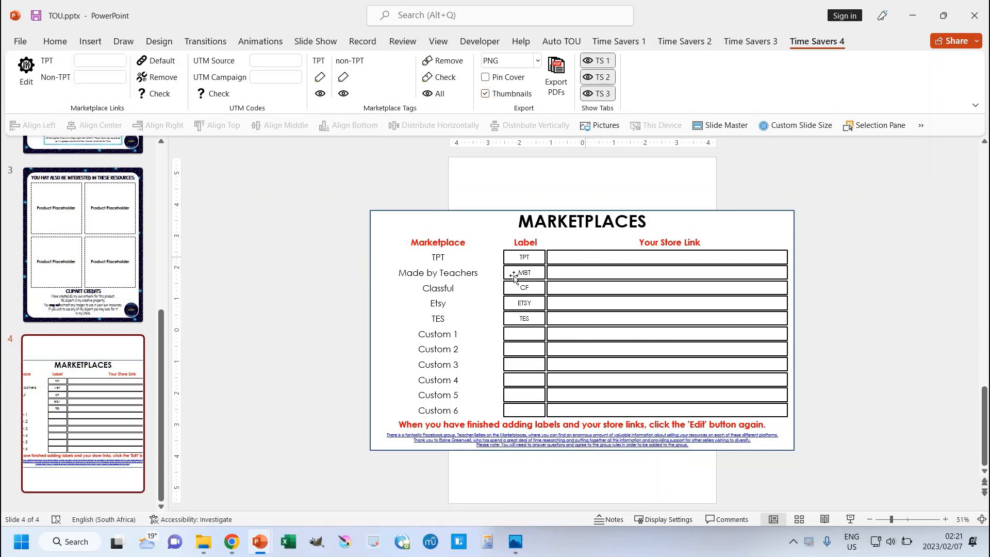
scroll(612, 295, "up", 3)
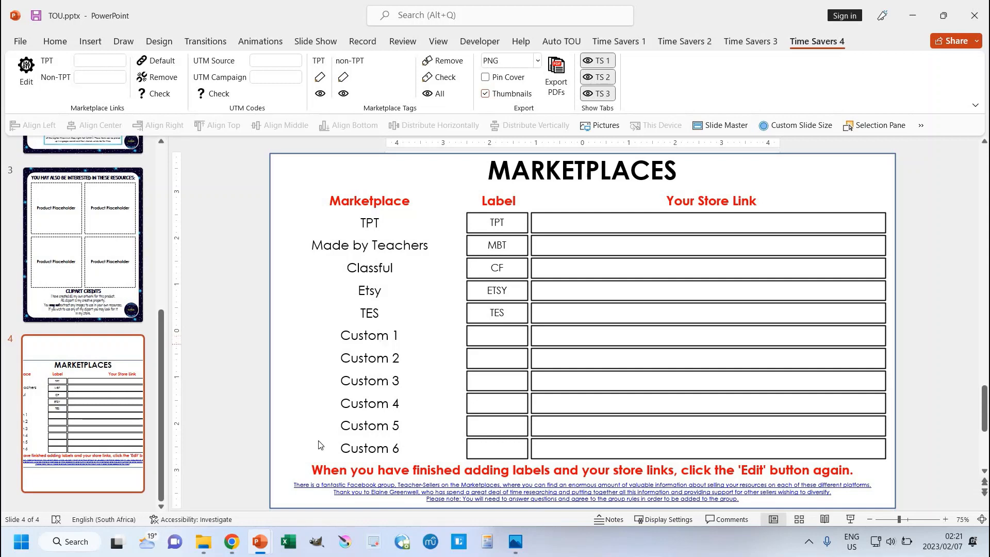
left_click(231, 541)
left_click(510, 17)
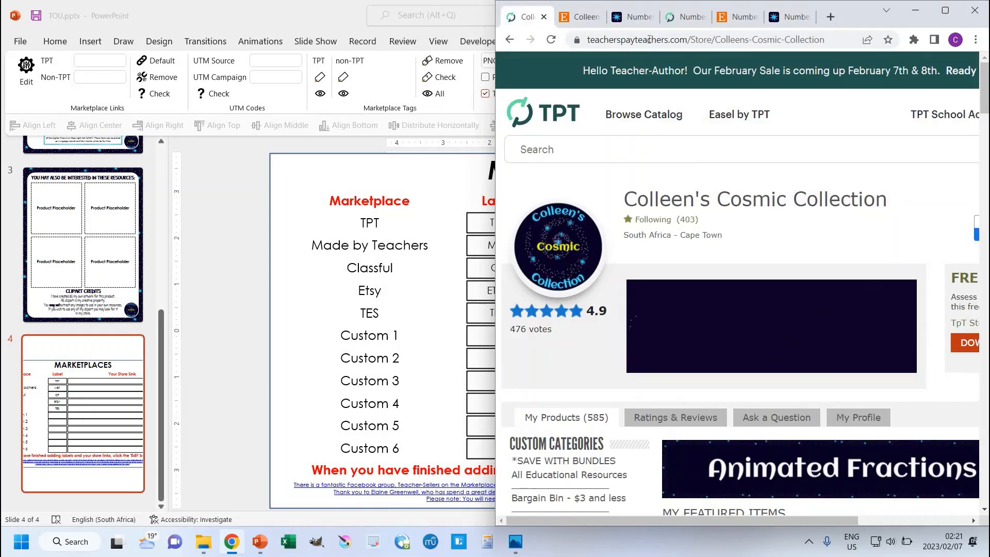
left_click(667, 41)
key("ctrl+c")
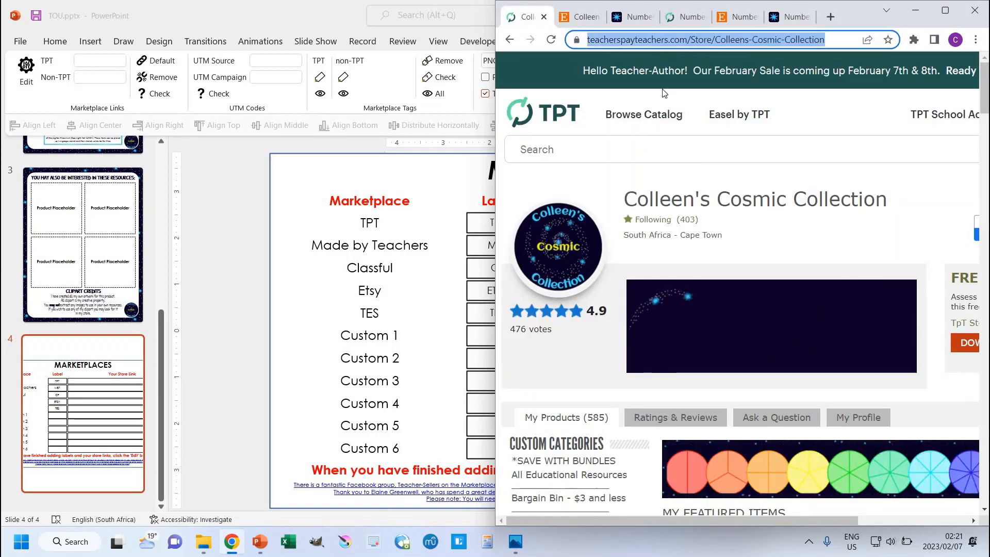
left_click(427, 234)
left_click(598, 224)
key("ctrl+v")
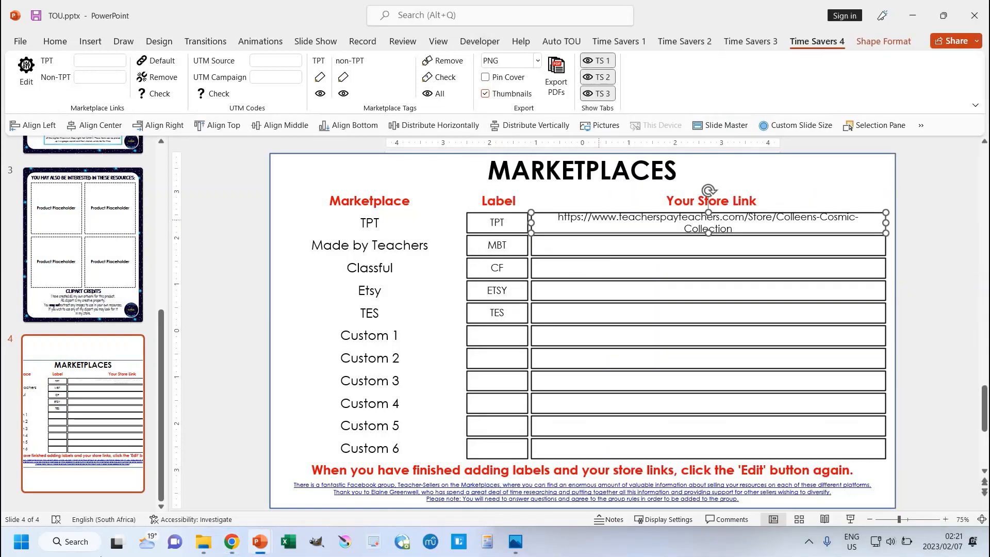
Copy the Etsy shop URL from Chrome into the Etsy store link, placing PowerPoint side by side with the browser
left_click(231, 544)
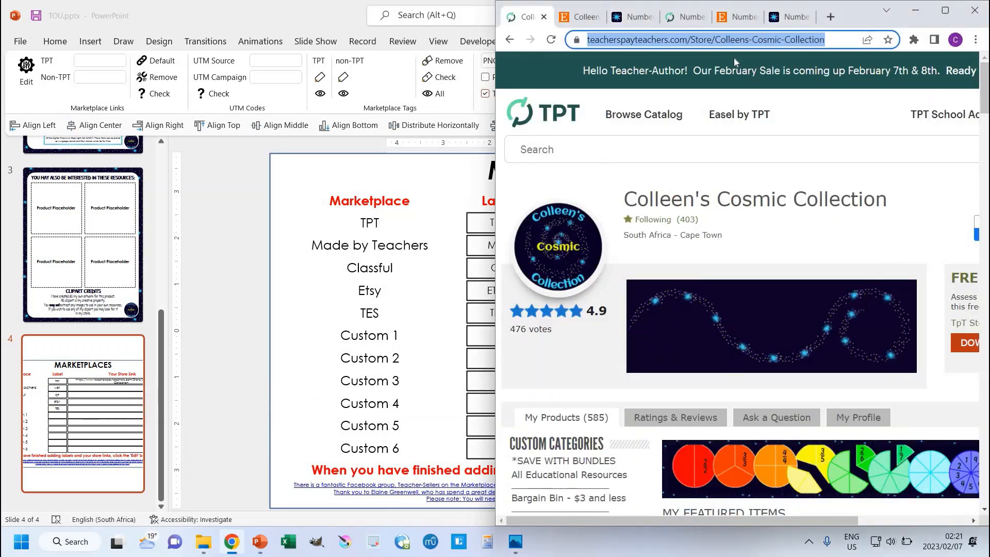
left_click(593, 19)
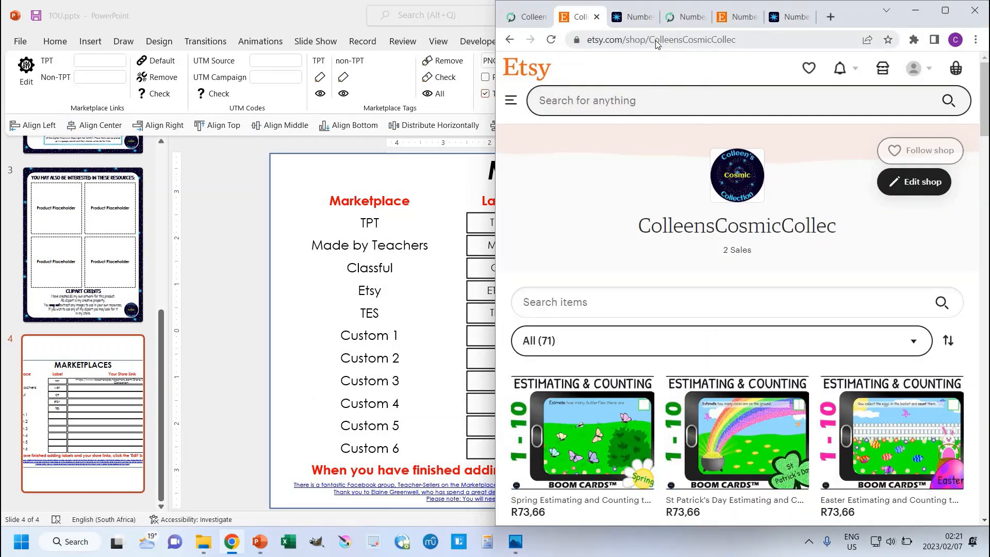
left_click(656, 41)
left_click_drag(301, 16, 1, 91)
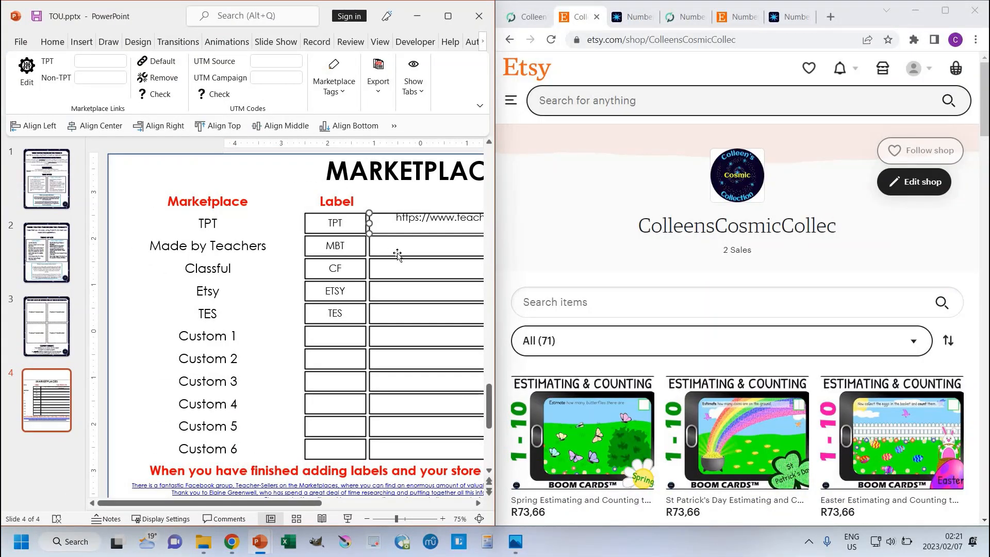
left_click(398, 250)
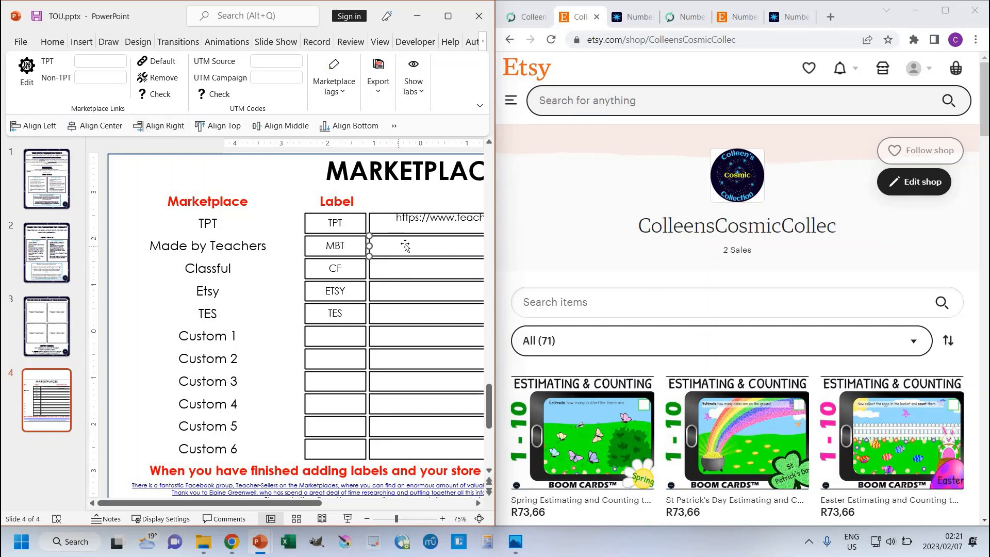
key("ctrl+v")
left_click_drag(422, 262, 405, 289)
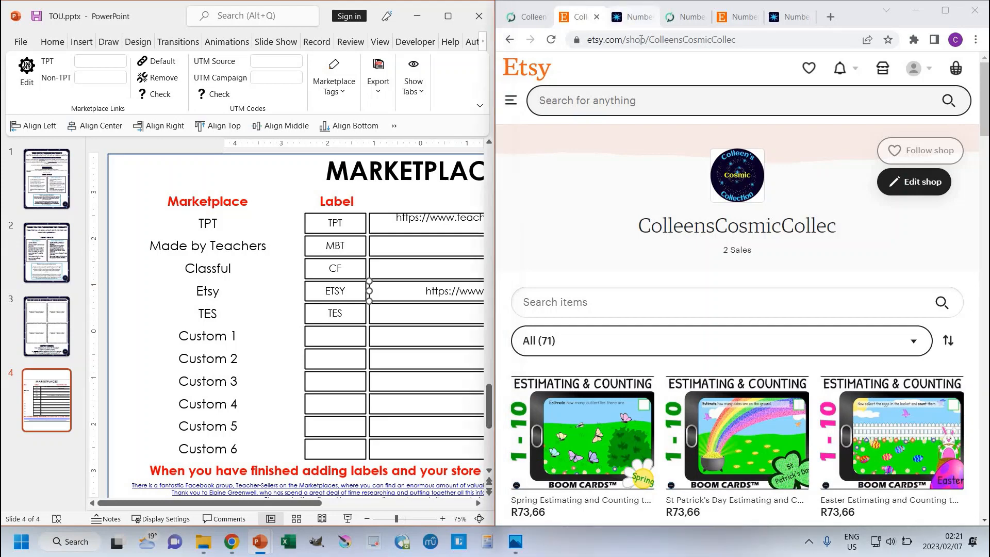
Fill the Custom 1 store link with the colleenscosmiccollection.co.za page URL and label that marketplace CCC
left_click(628, 17)
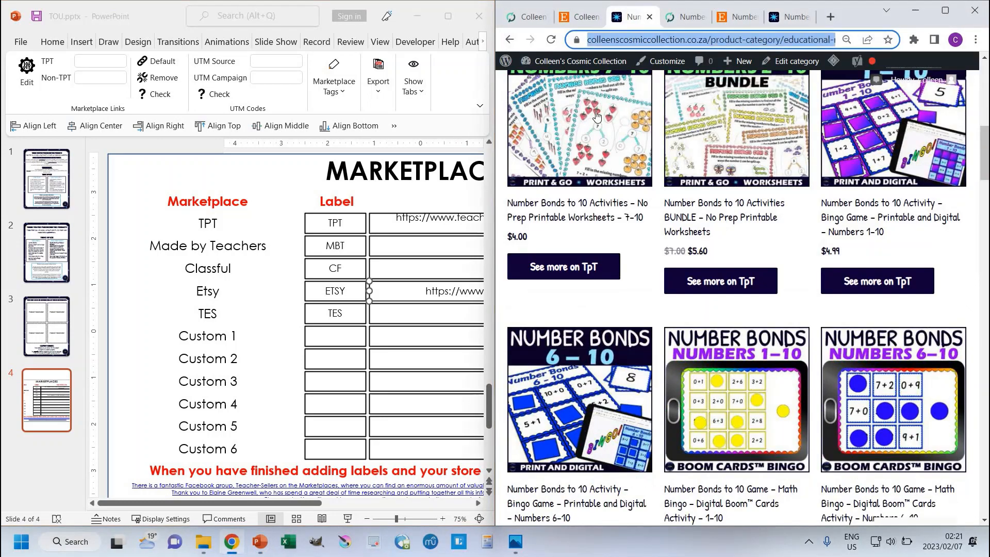
left_click(432, 340)
key("ctrl+v")
left_click(346, 341)
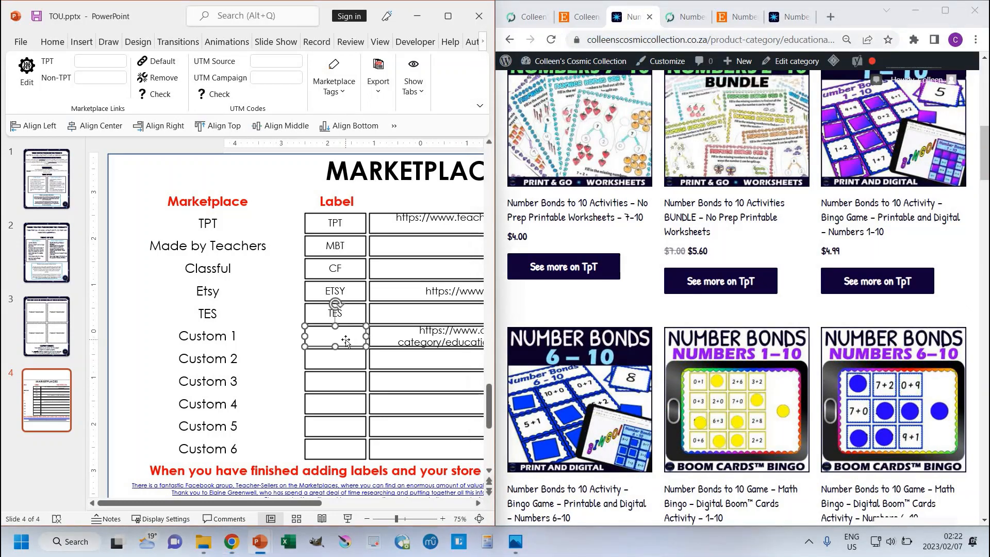
type("CCC")
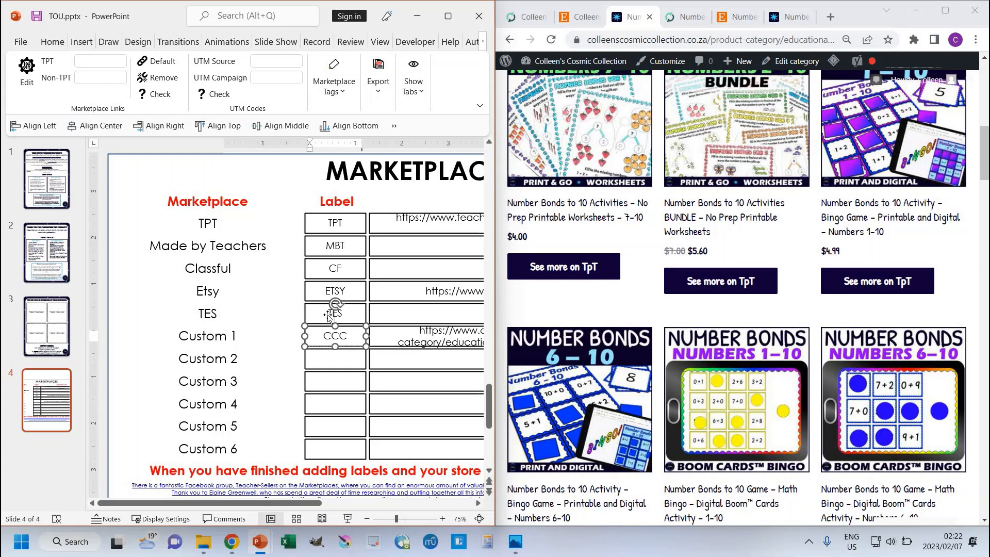
Finish editing the marketplace list and maximize the PowerPoint window
left_click(293, 192)
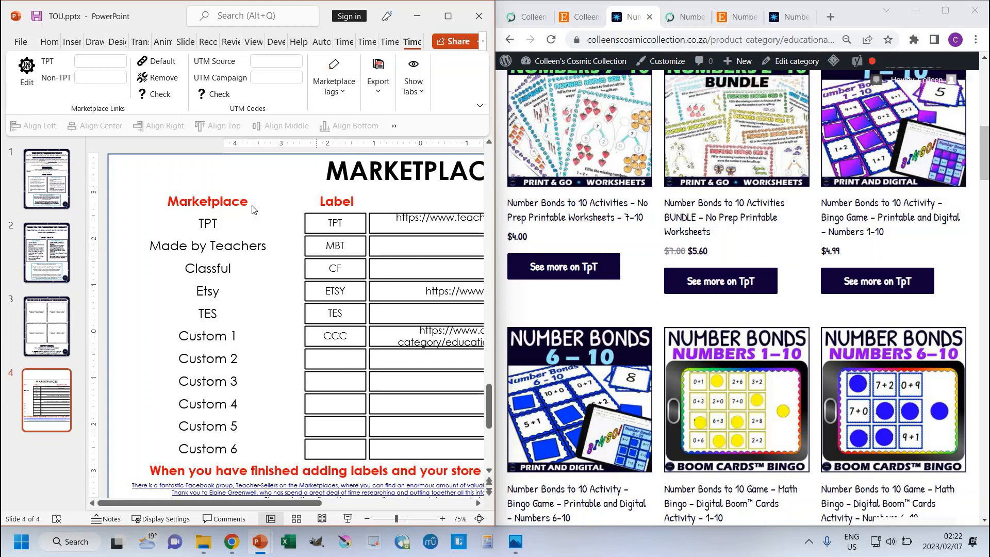
left_click(28, 79)
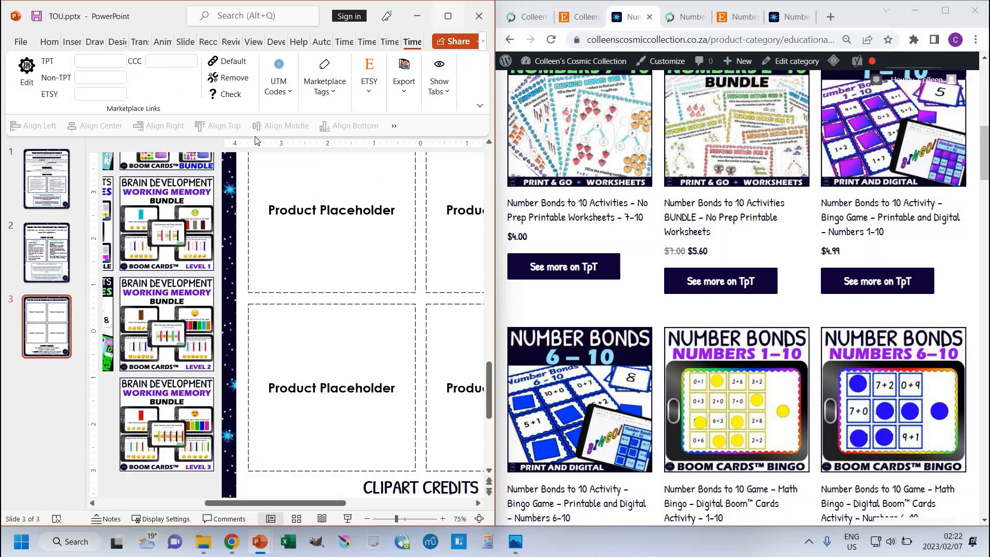
left_click(448, 16)
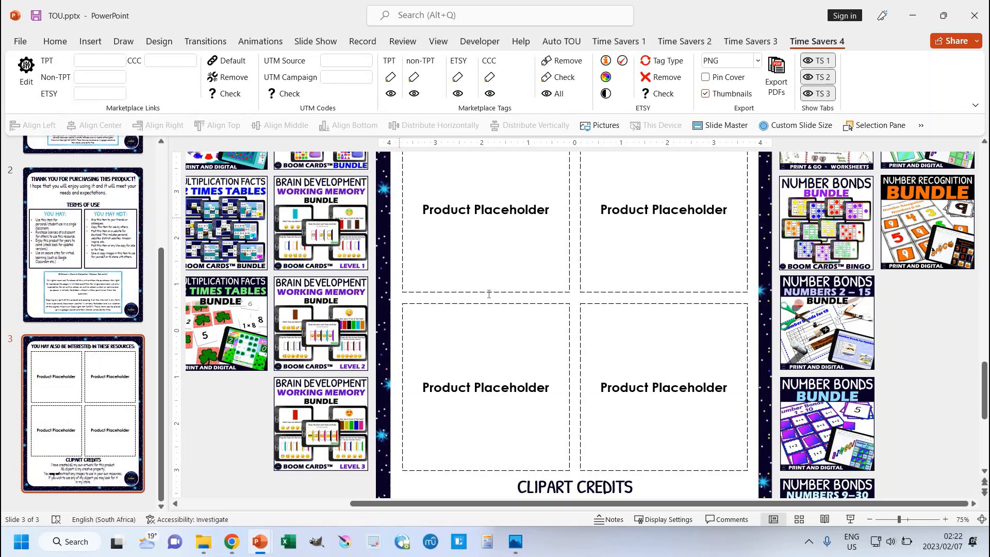
Compare the two Terms of Use versions on slides 1 and 2
scroll(490, 294, "down", 1)
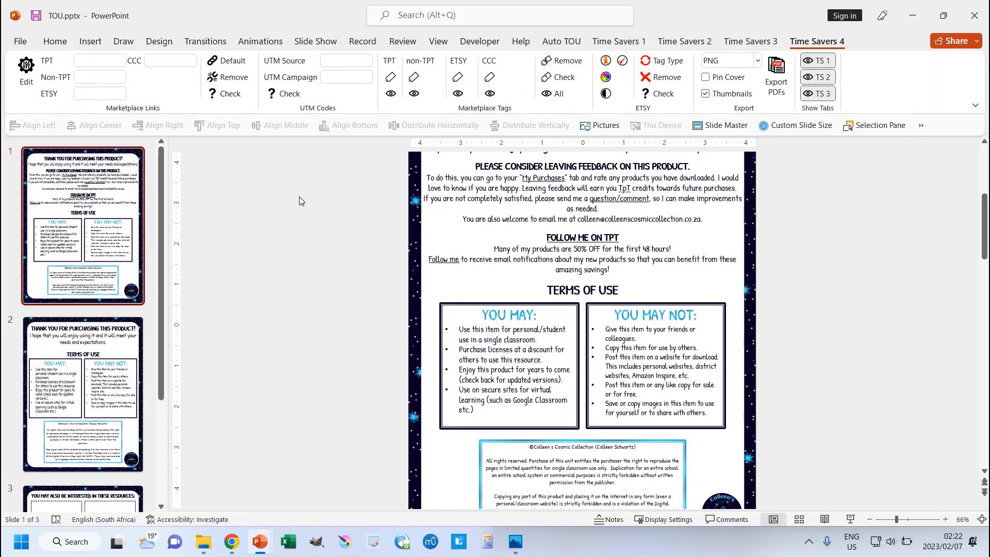
left_click(97, 214)
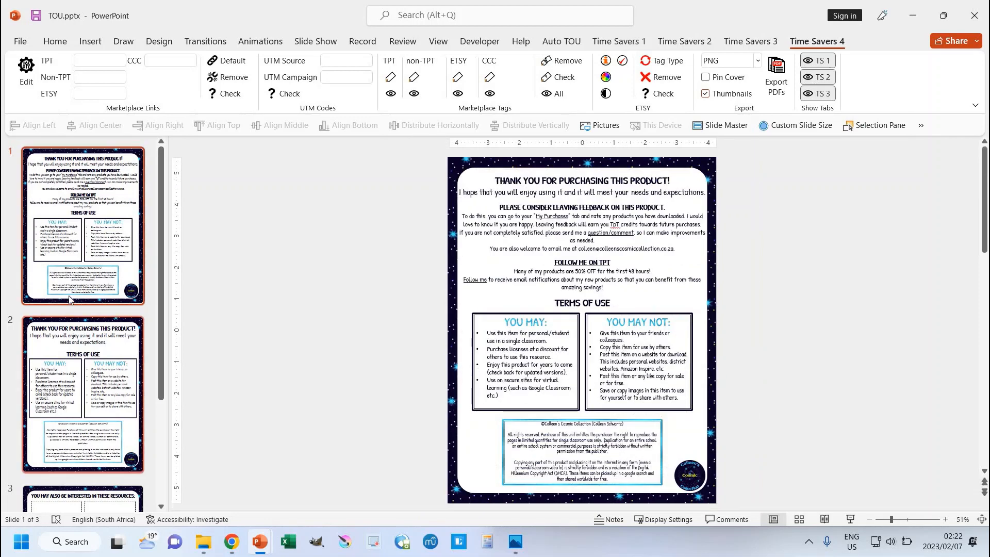
scroll(87, 284, "down", 4)
scroll(91, 310, "up", 4)
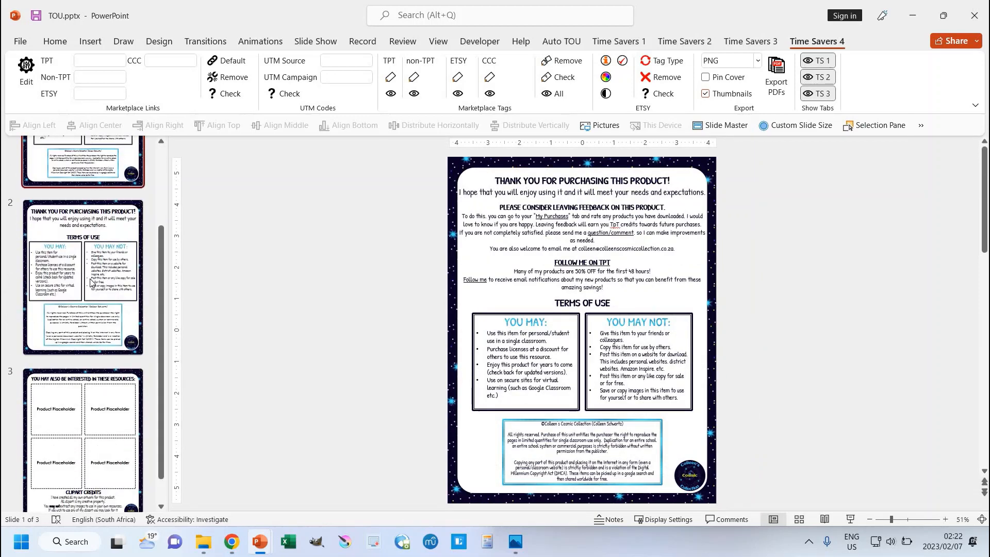
scroll(90, 330, "down", 3)
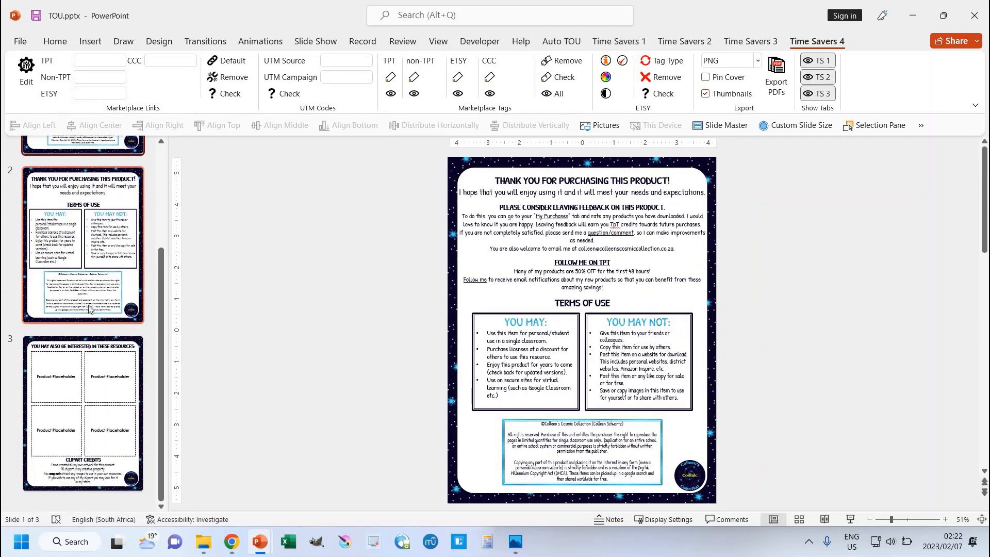
scroll(88, 232, "up", 3)
left_click(88, 232)
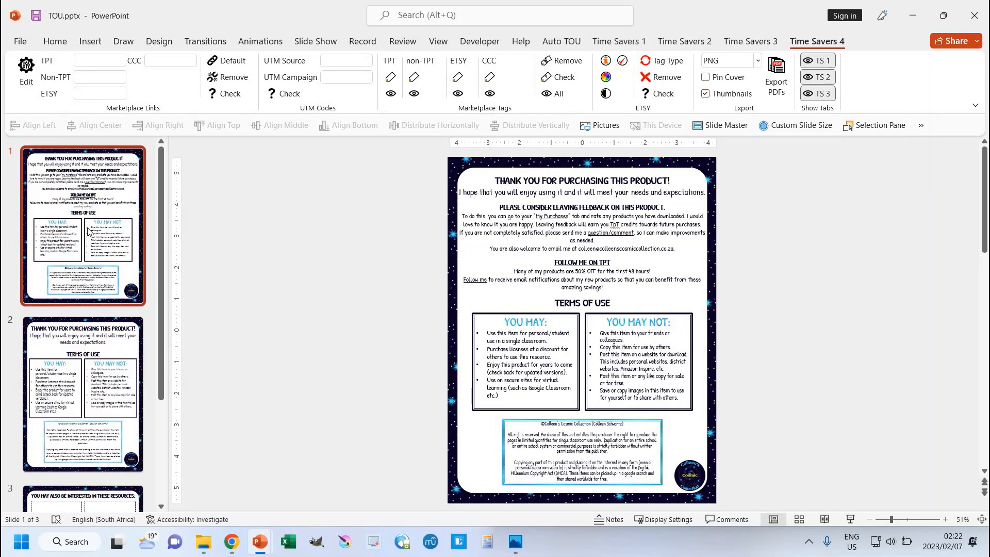
left_click(378, 182)
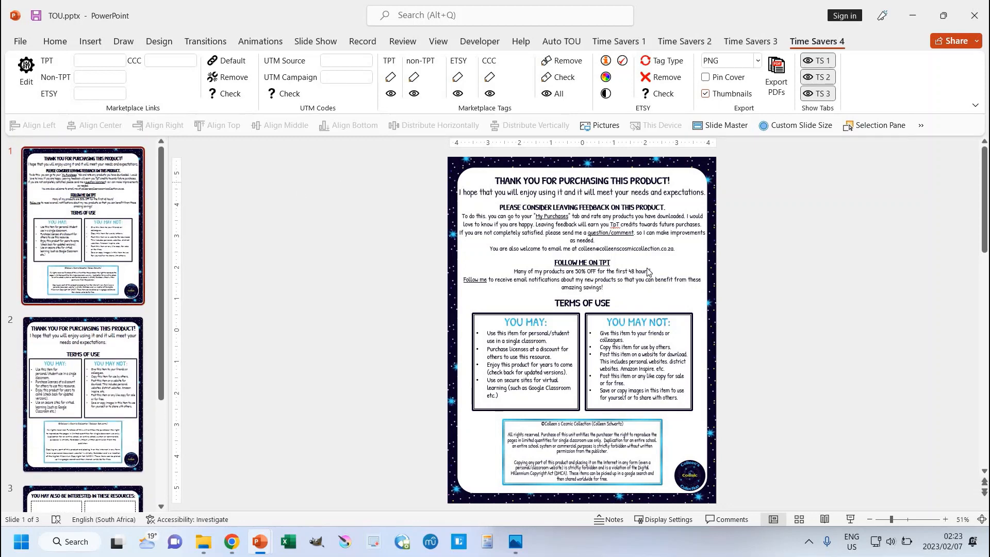
left_click(89, 367)
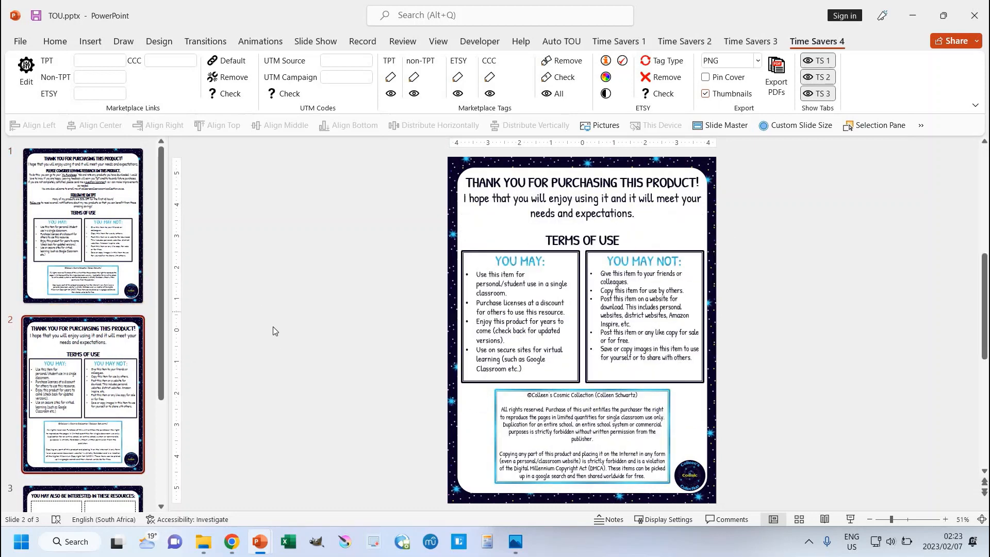
left_click(90, 232)
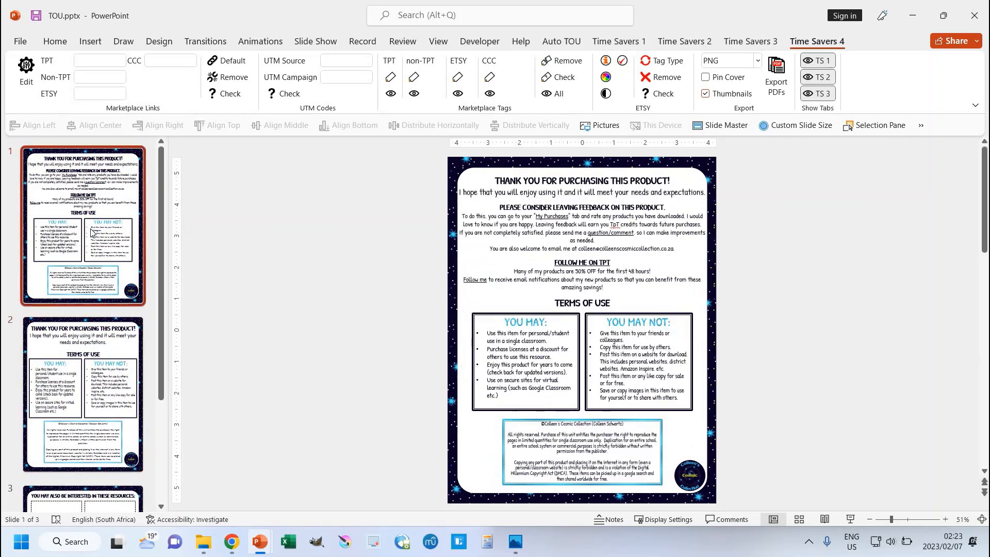
left_click(534, 315)
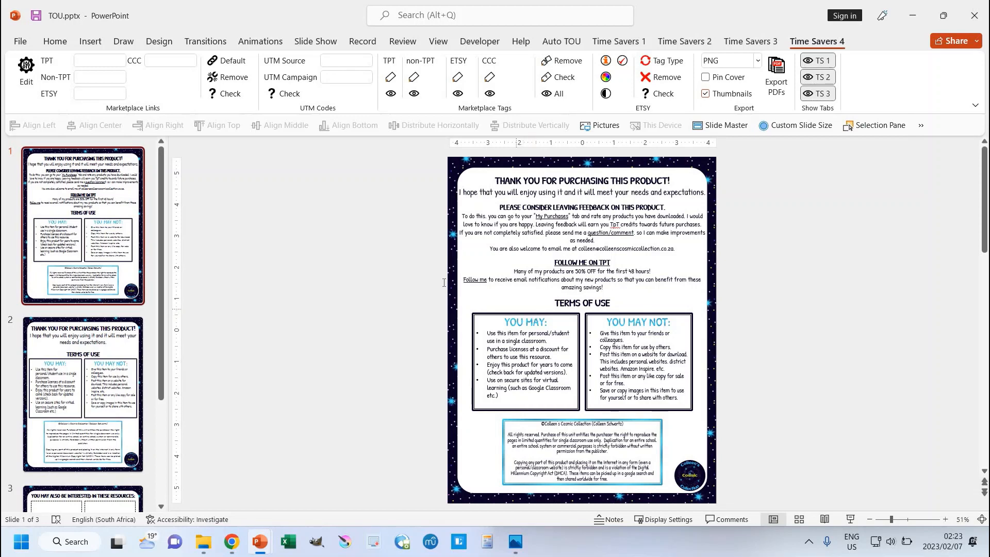
left_click(102, 366)
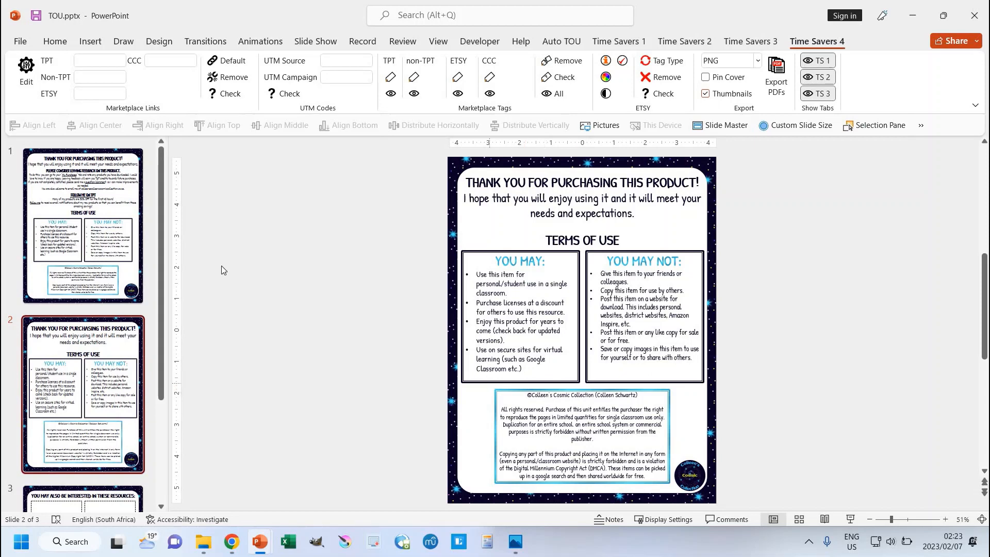
left_click(89, 216)
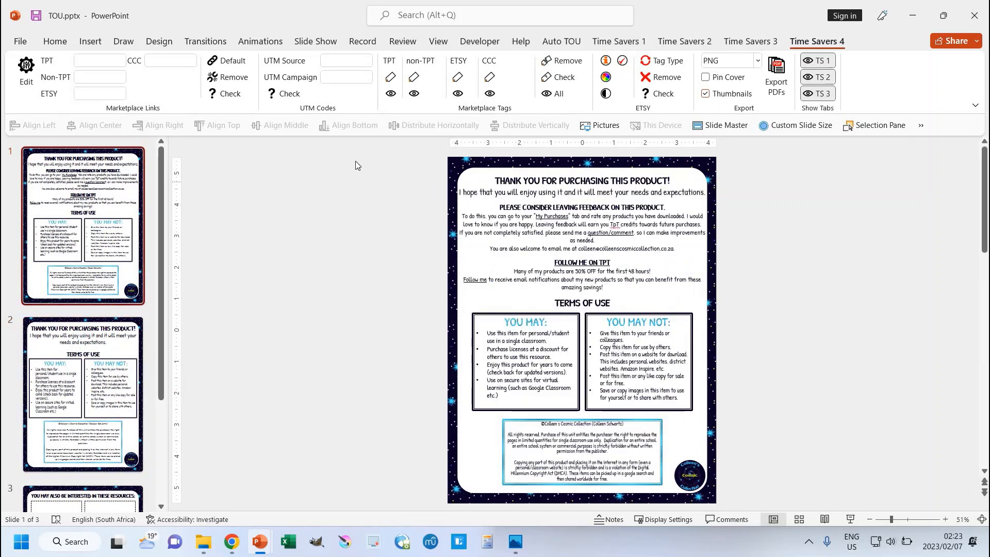
Tag all the text boxes on slide 1 as TPT
left_click_drag(354, 159, 756, 487)
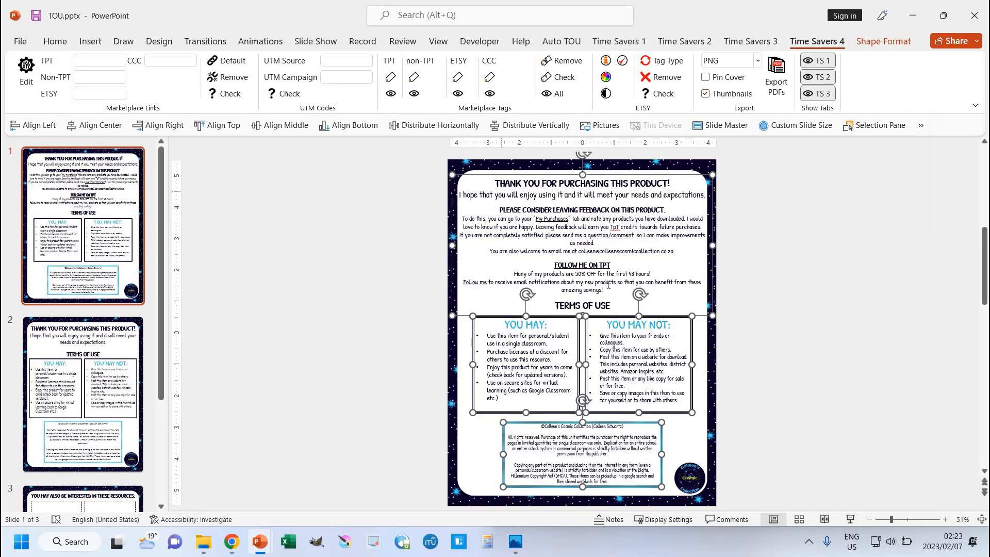
left_click(392, 77)
Tag all the text boxes on slide 2 as non-TPT and move them onto slide 1
left_click(67, 382)
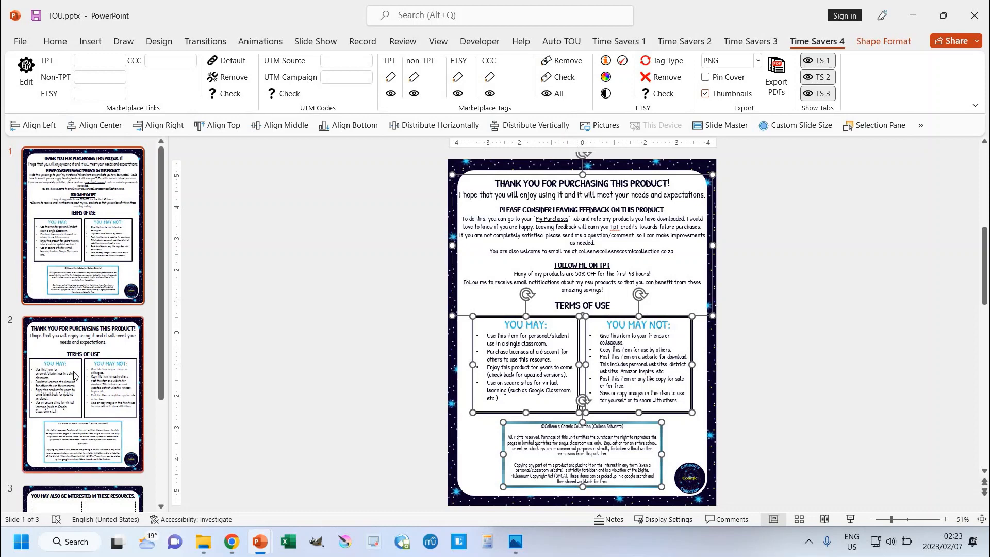
left_click_drag(357, 163, 760, 490)
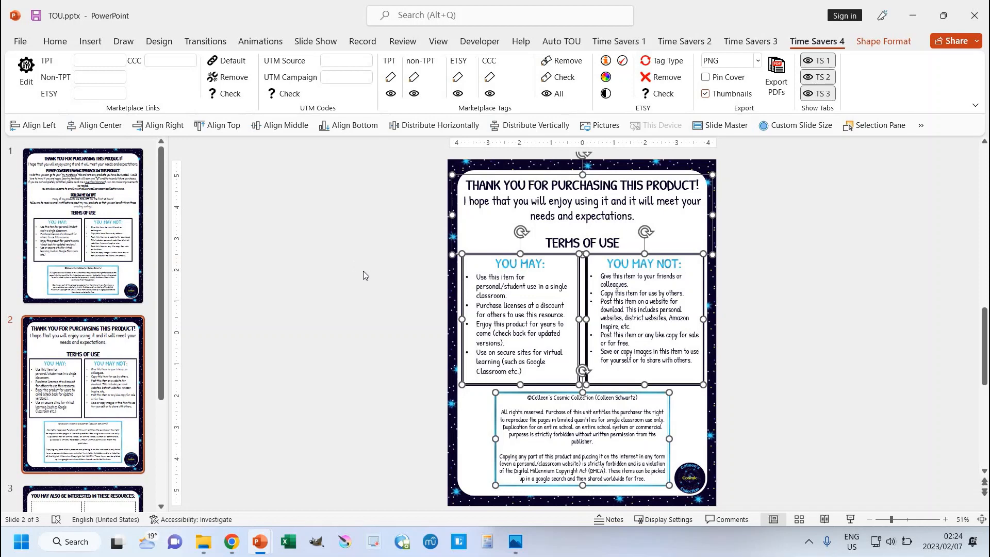
key("Delete")
left_click(131, 229)
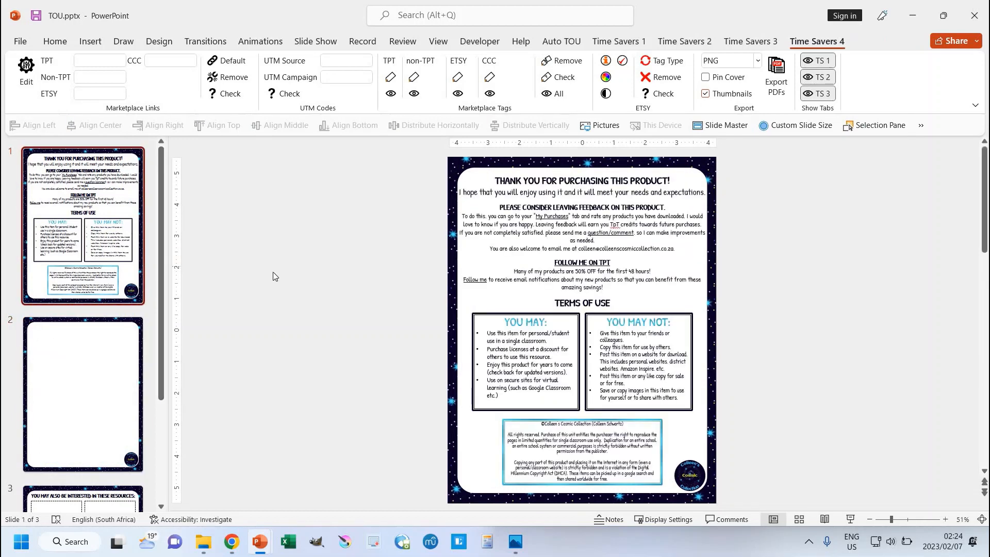
key("ctrl+v")
Delete the emptied slide 2 and show only the non-TPT items on slide 1
left_click(72, 393)
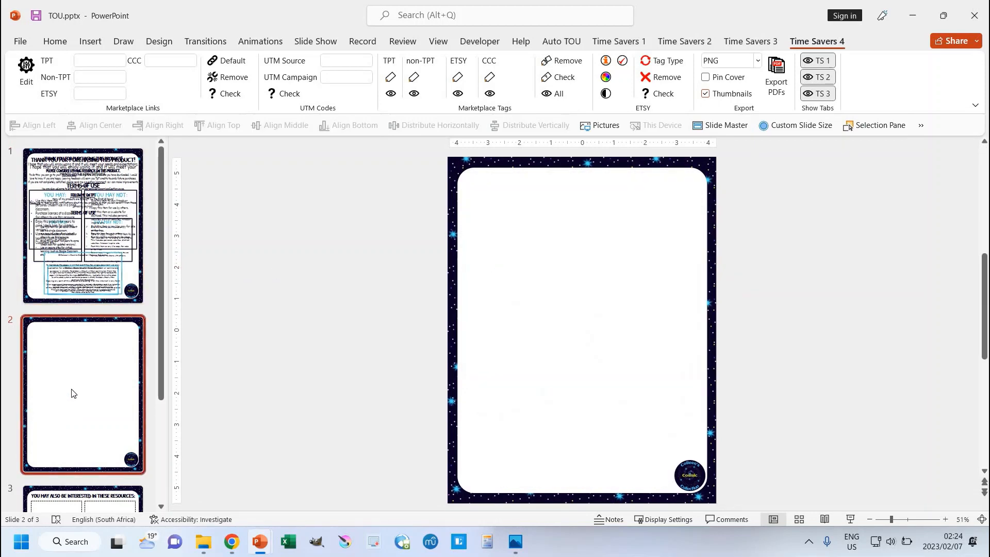
key("Delete")
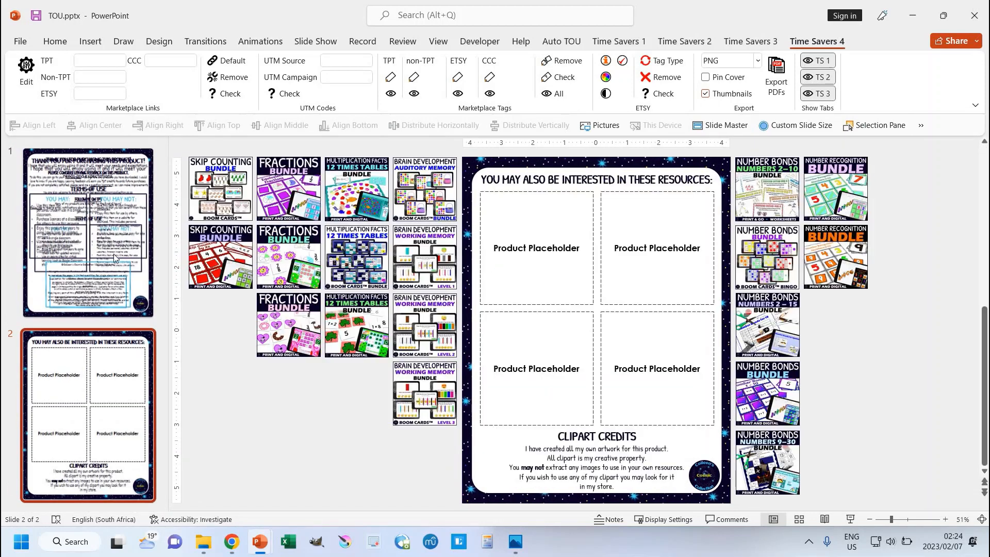
left_click(114, 254)
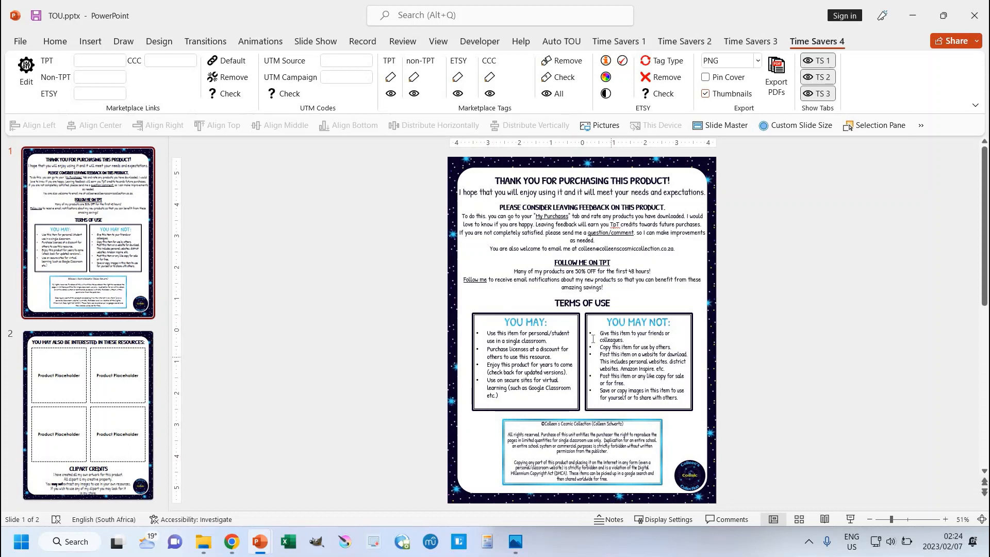
left_click(414, 94)
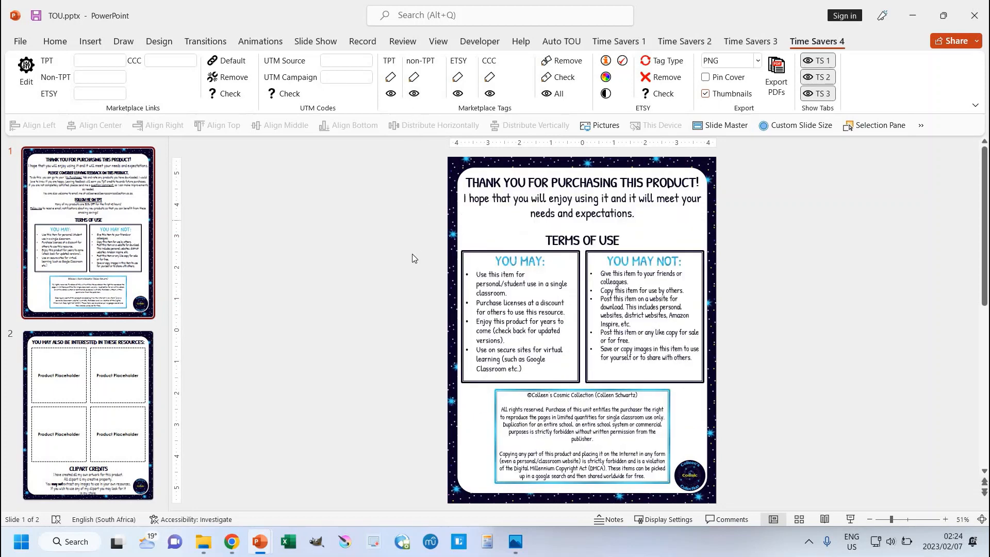
Preview the ETSY version and the CCC version of the Terms of Use on slide 1
left_click(458, 95)
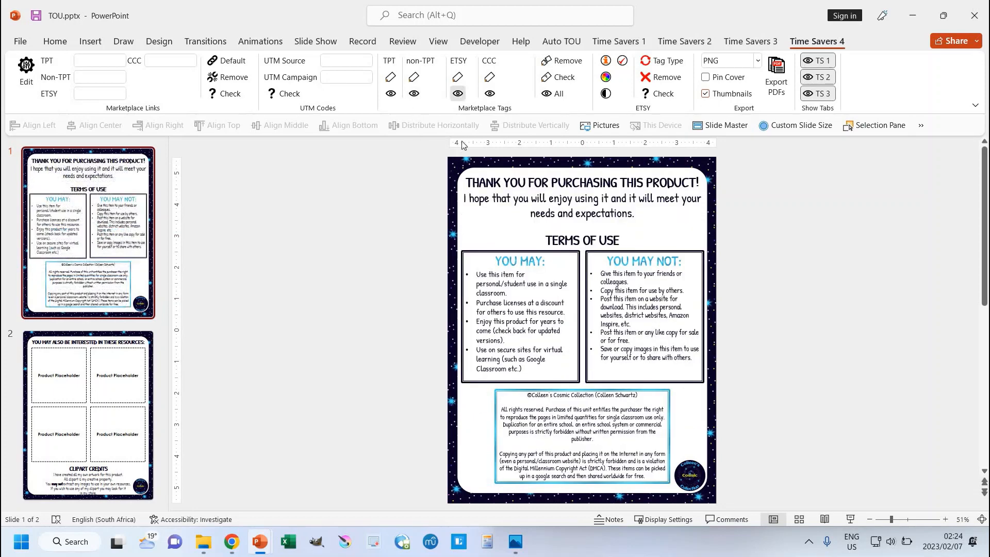
left_click(490, 94)
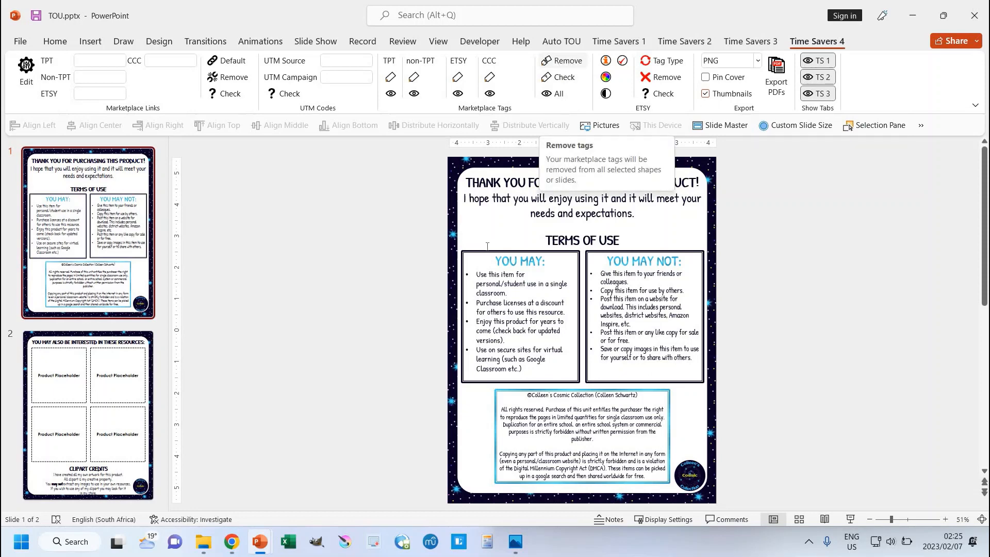
Check the marketplace tags of the YOU MAY text box, and show all tagged items on slide 1 again
left_click(471, 251)
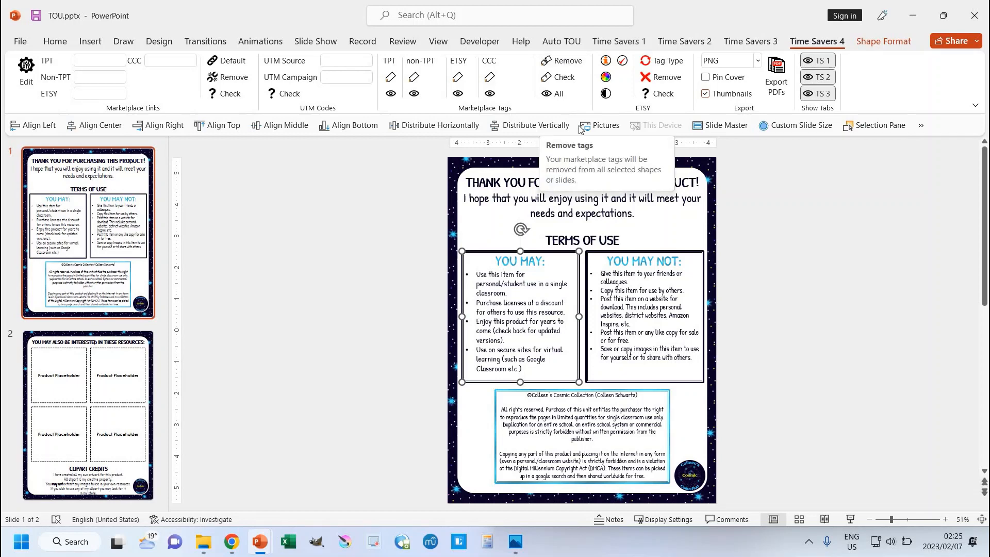
left_click(561, 78)
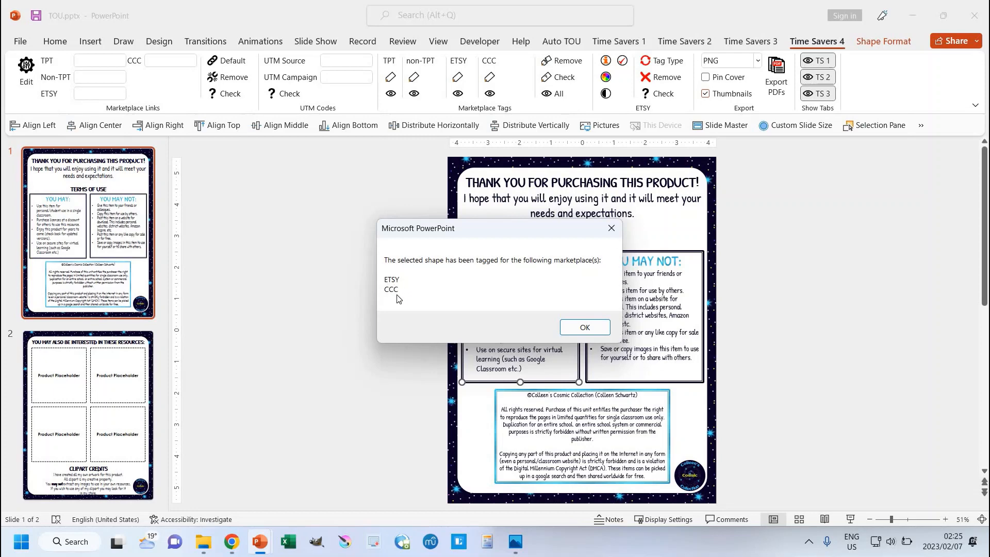
left_click(579, 330)
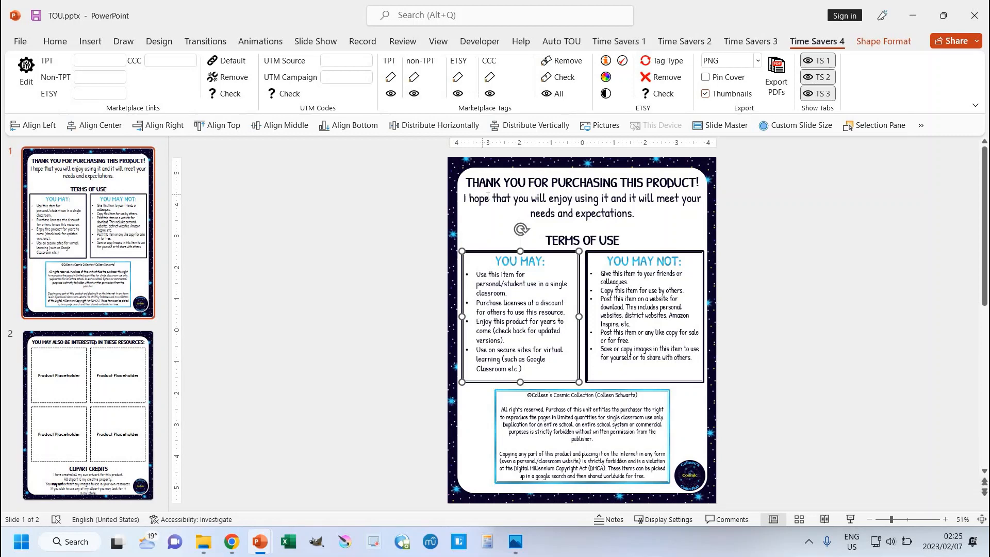
left_click(554, 94)
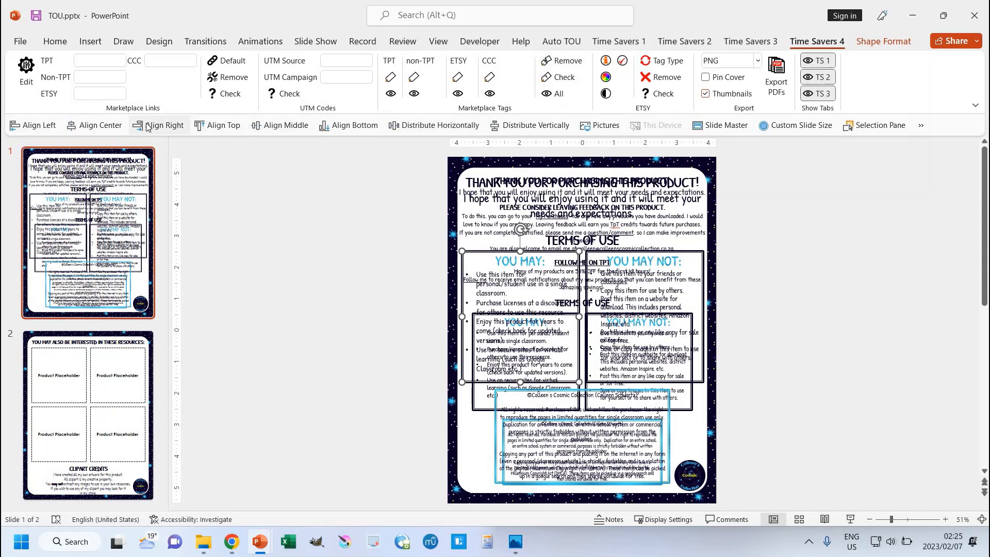
Open slide 2 and check the marketplace links assigned to the Number Bonds Numbers 2-10 bundle cover
left_click(85, 388)
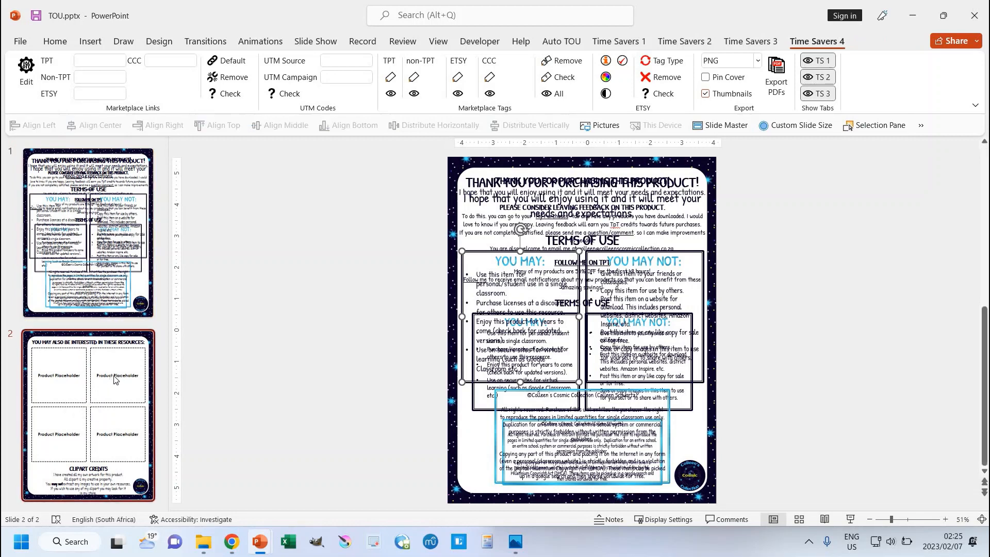
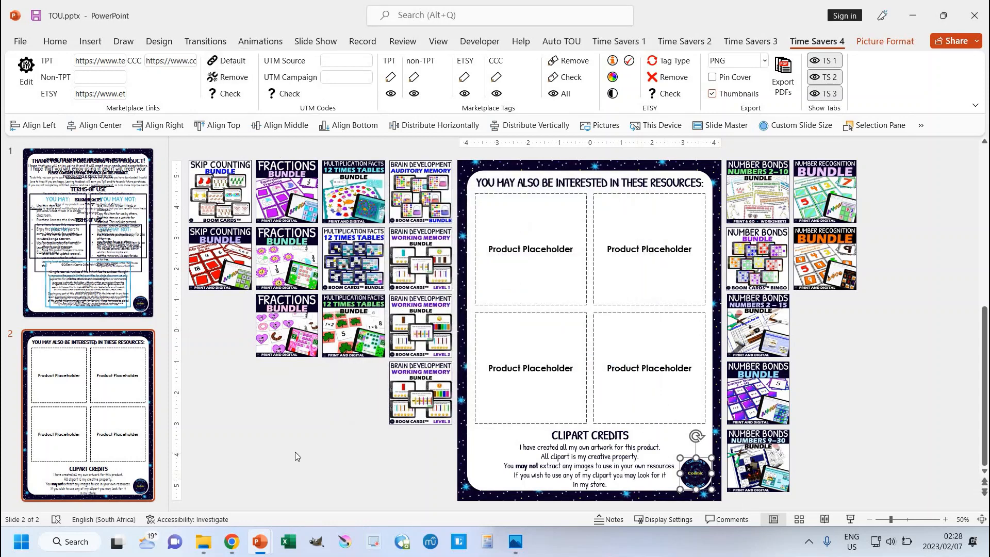
left_click_drag(186, 480, 474, 143)
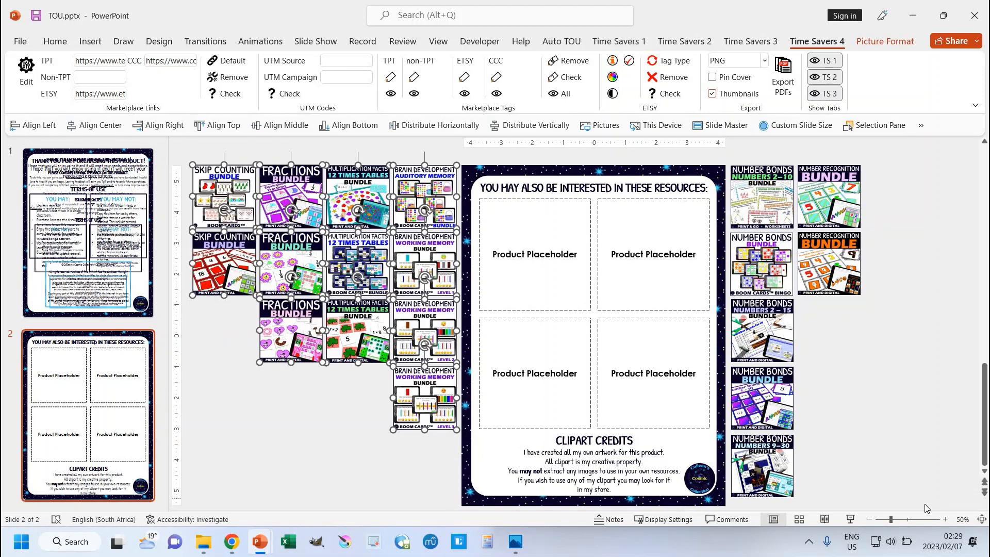
left_click_drag(921, 500, 714, 217)
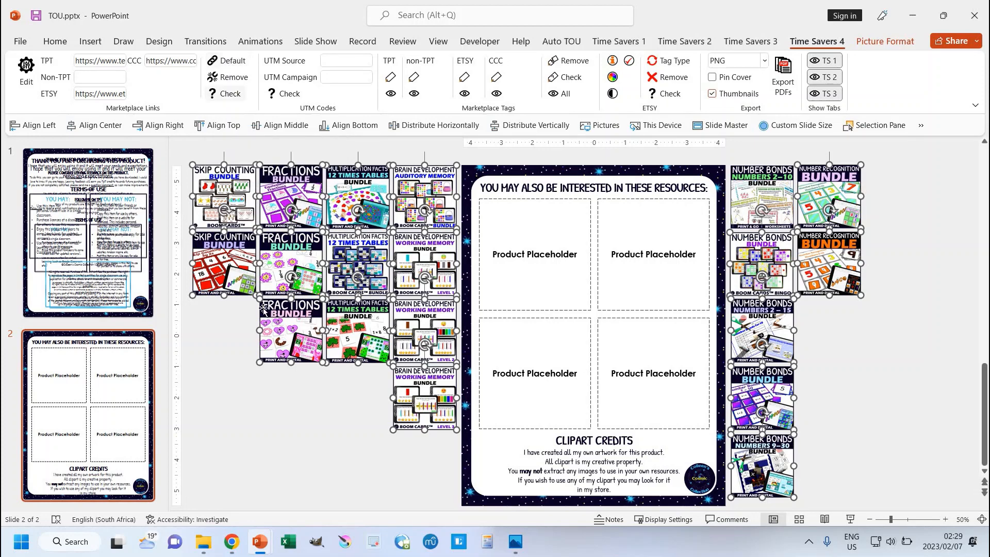
left_click(322, 437)
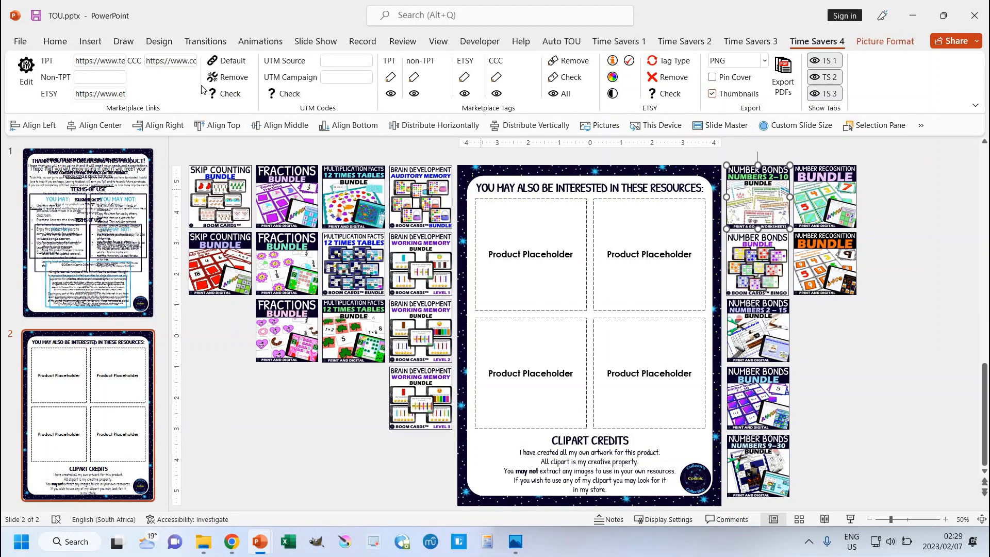
left_click(217, 96)
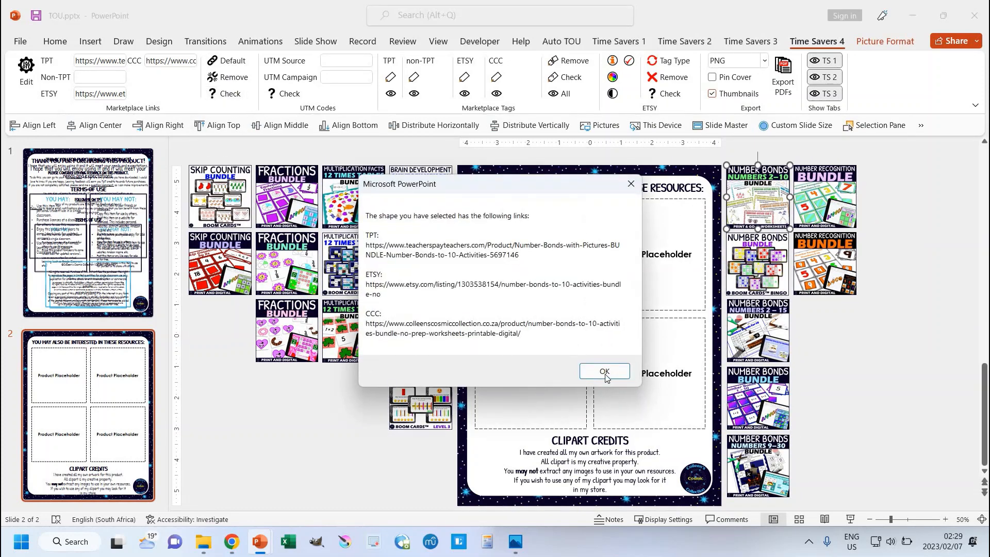
left_click(605, 371)
Apply the default marketplace store links to the round logo on slide 1
left_click(98, 283)
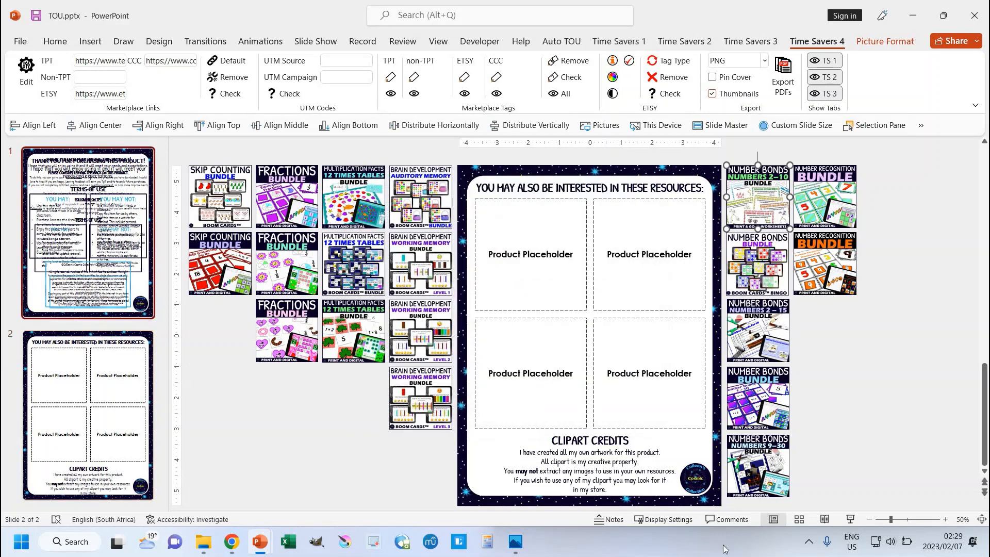
left_click(686, 479)
left_click(226, 65)
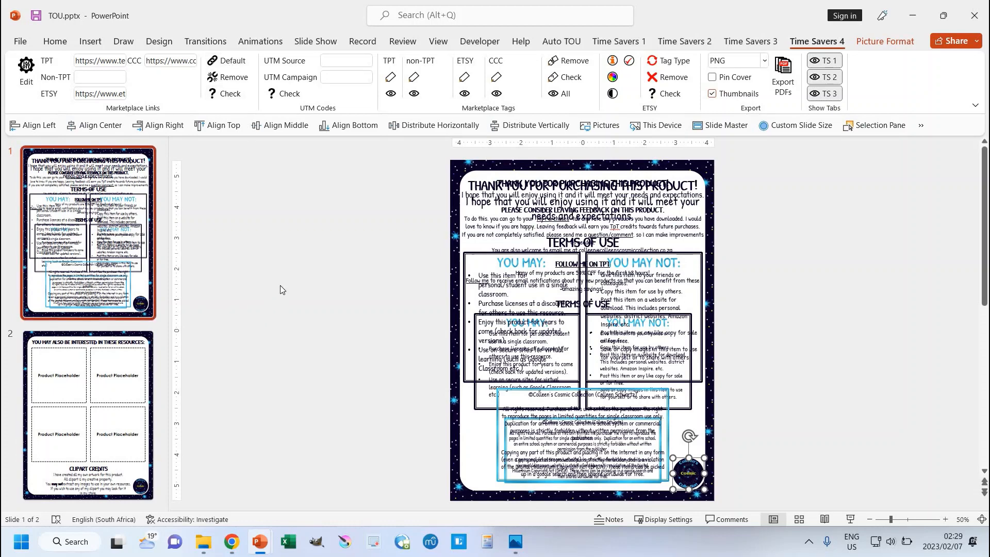
left_click(280, 286)
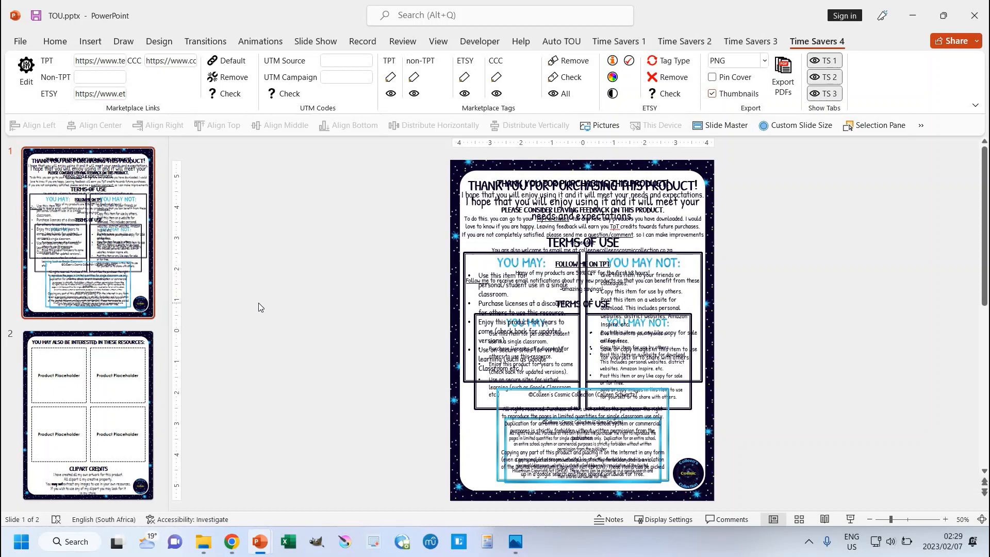
Open slide 2 and look at both places where the UTM source and campaign can be set
left_click(114, 390)
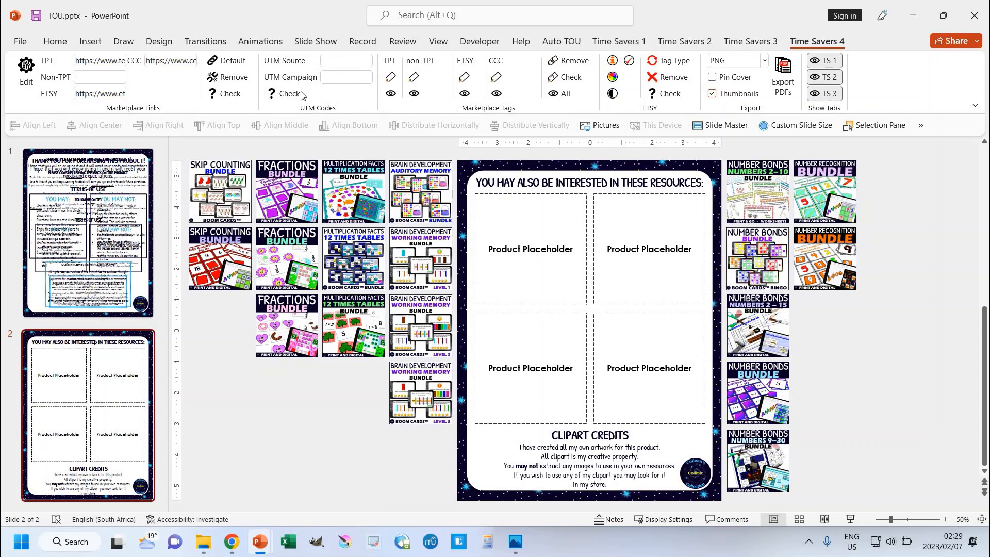
left_click(761, 43)
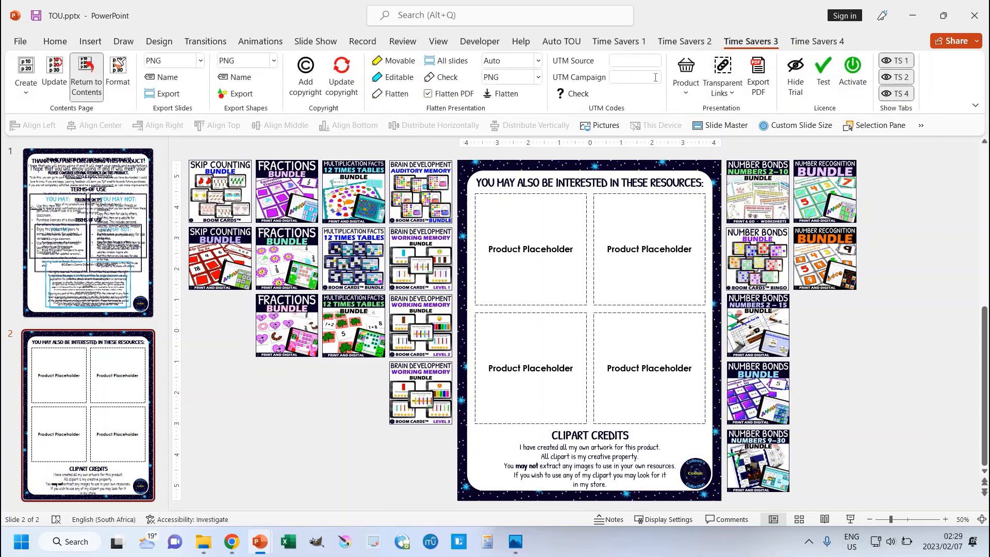
left_click(805, 41)
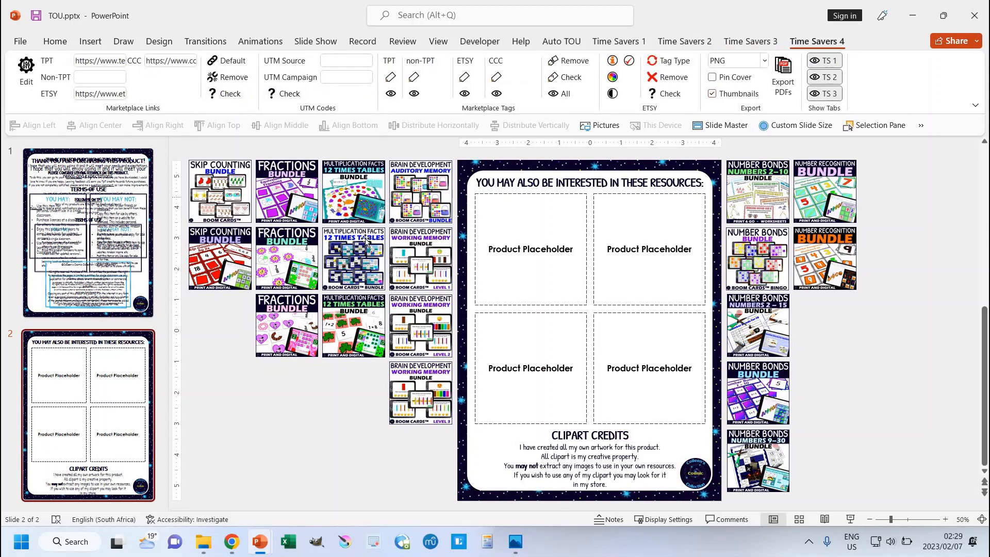
Set the UTM campaign of the Number Bonds Numbers 2-10 bundle cover to "link to number bonds worksheets bundle"
scroll(354, 259, "down", 2)
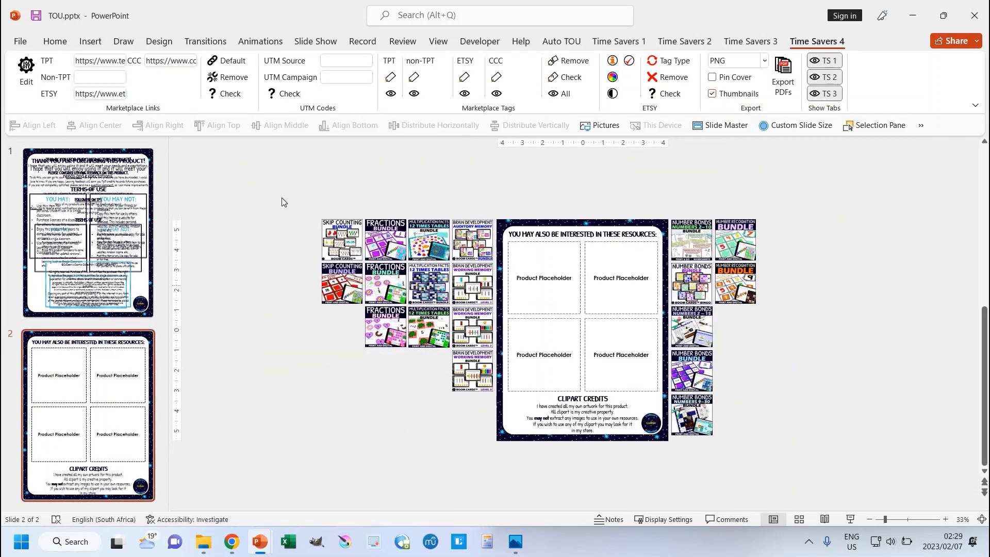
scroll(341, 241, "up", 2)
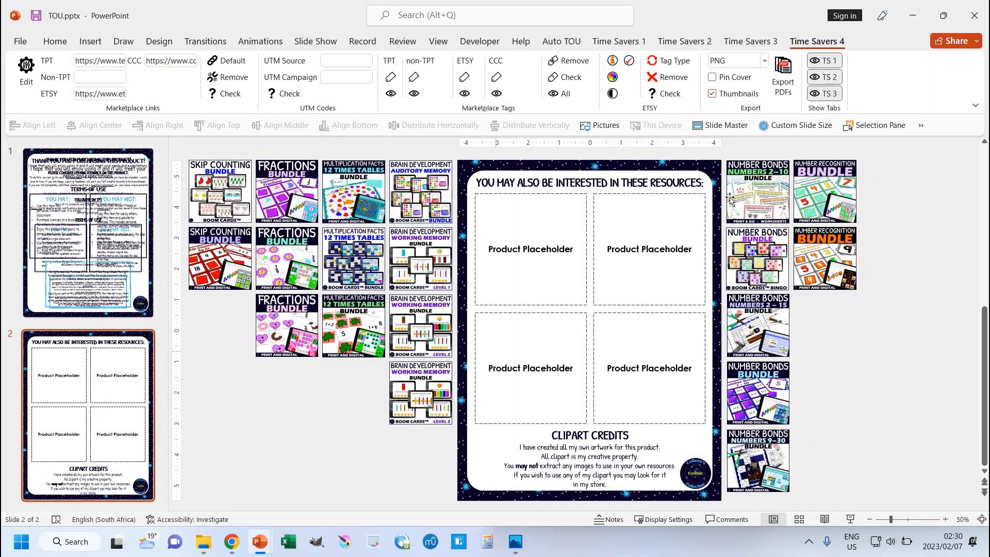
left_click(753, 185)
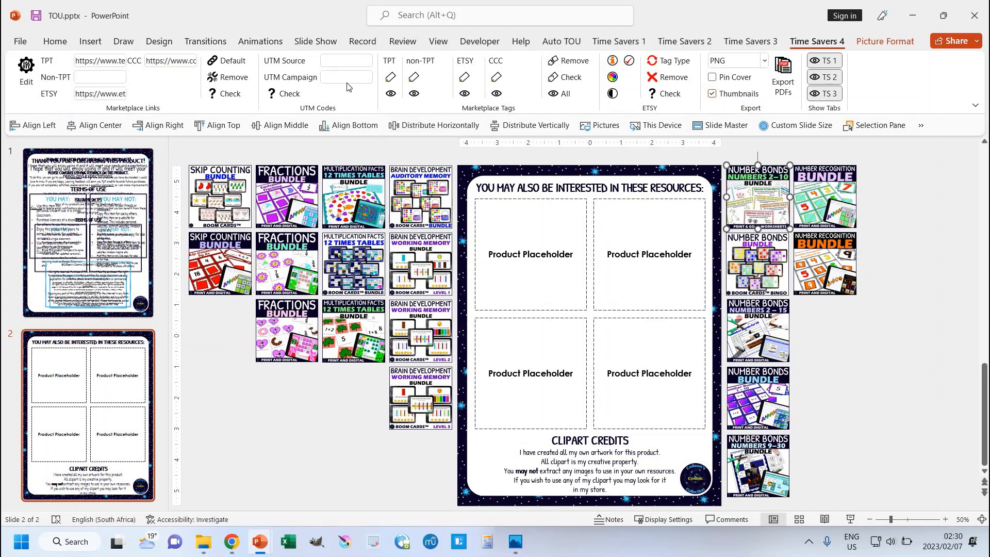
left_click(345, 79)
type("link to number bonds")
type(" workshe")
type("ets bundle")
key("Return")
left_click(895, 236)
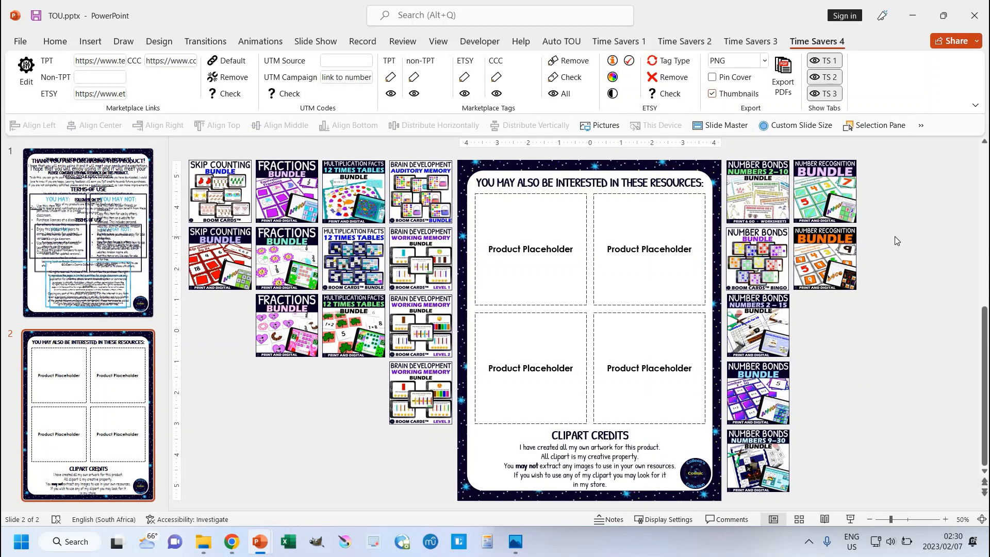
Save TOU.pptx and copy both its slides into Fractions Halves to Twelfths Matching Game.pptx, directly after the cover slide
key("ctrl+s")
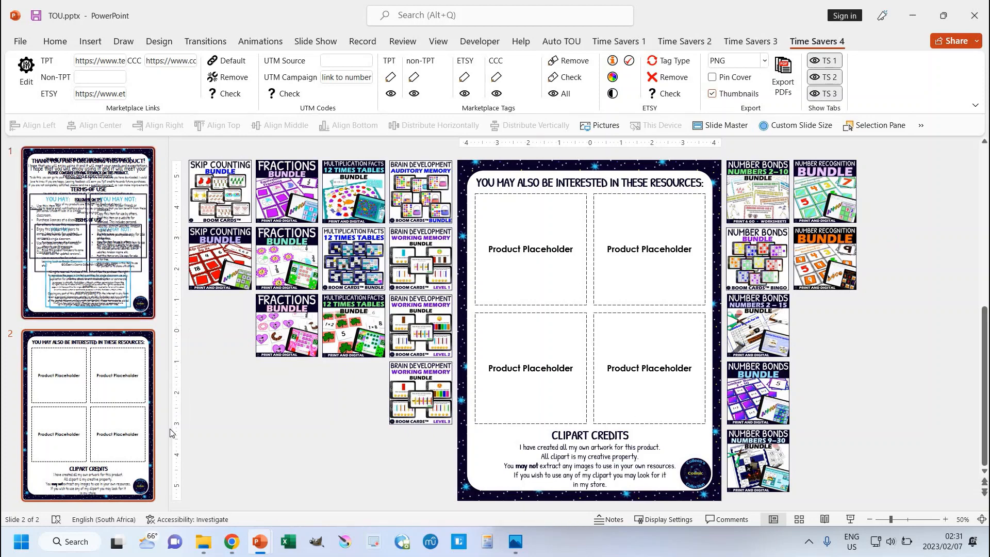
left_click(95, 273)
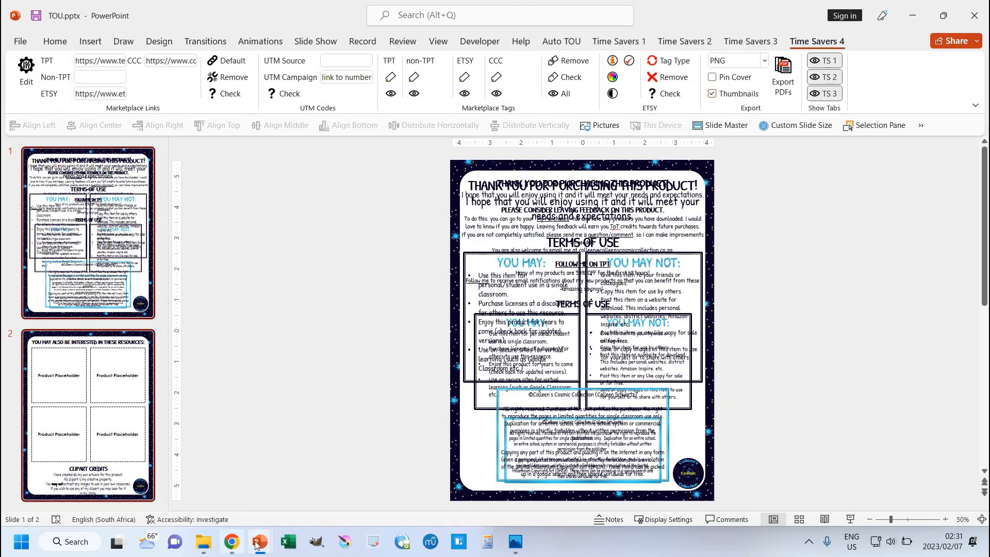
mouse_move(261, 539)
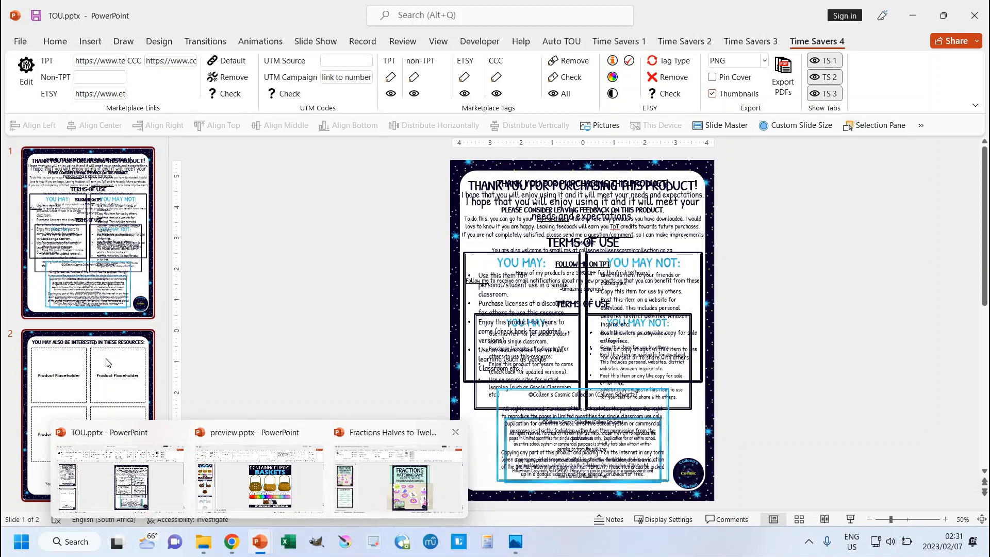
left_click(379, 487)
left_click(76, 327)
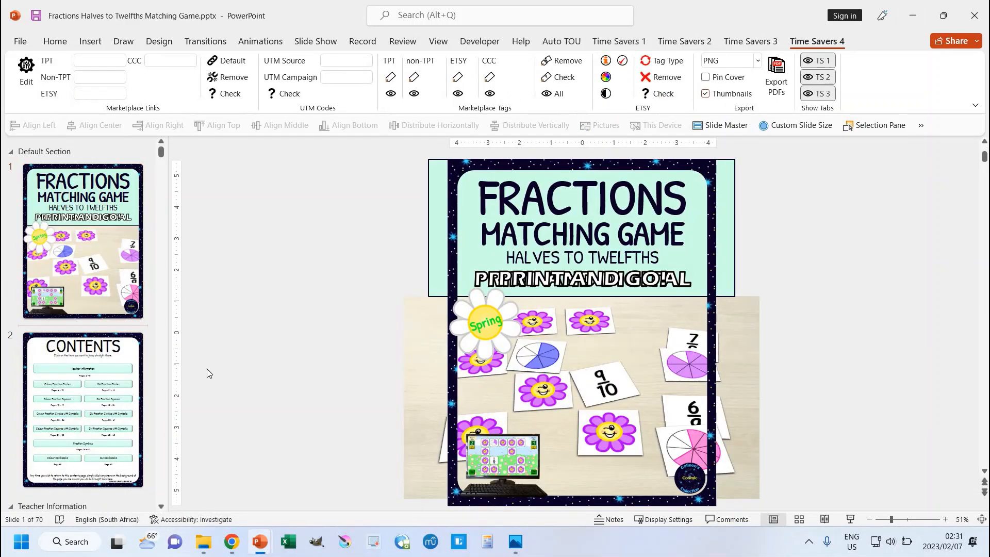
key("ctrl+v")
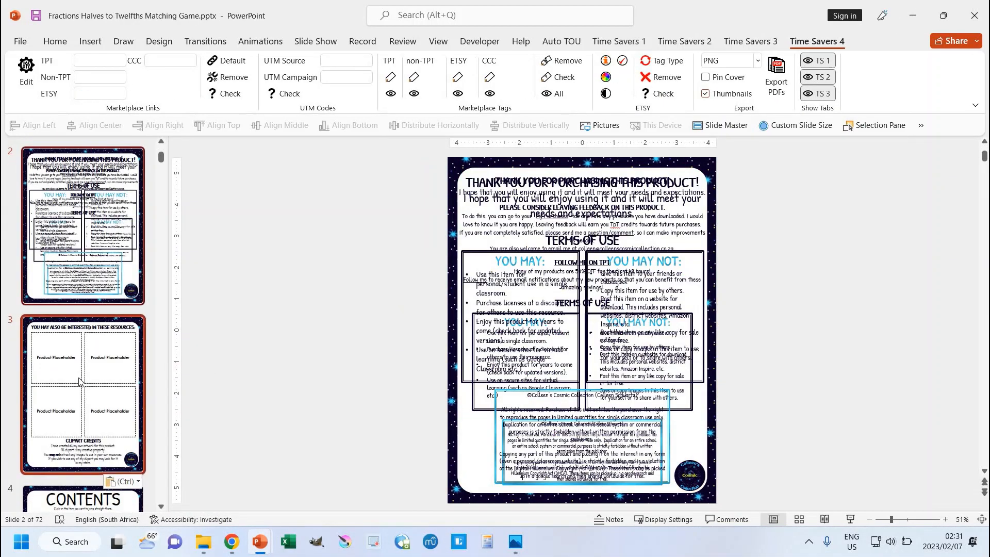
Examine the pasted Terms of Use slides and their position among the Fractions presentation's other slides
scroll(81, 378, "up", 2)
scroll(79, 378, "down", 3)
scroll(79, 383, "down", 11)
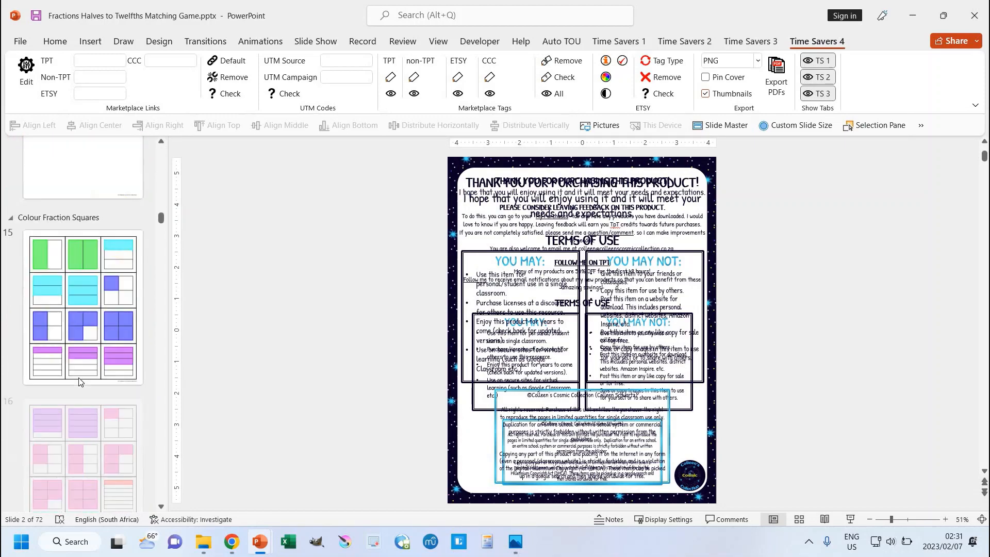
scroll(79, 382, "up", 8)
scroll(79, 382, "up", 8)
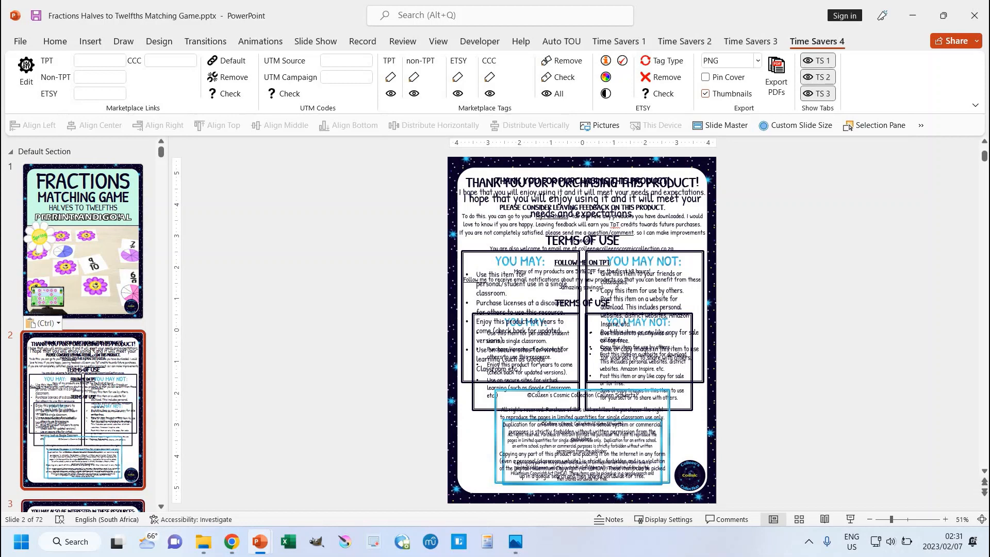
scroll(82, 361, "down", 5)
scroll(86, 378, "up", 3)
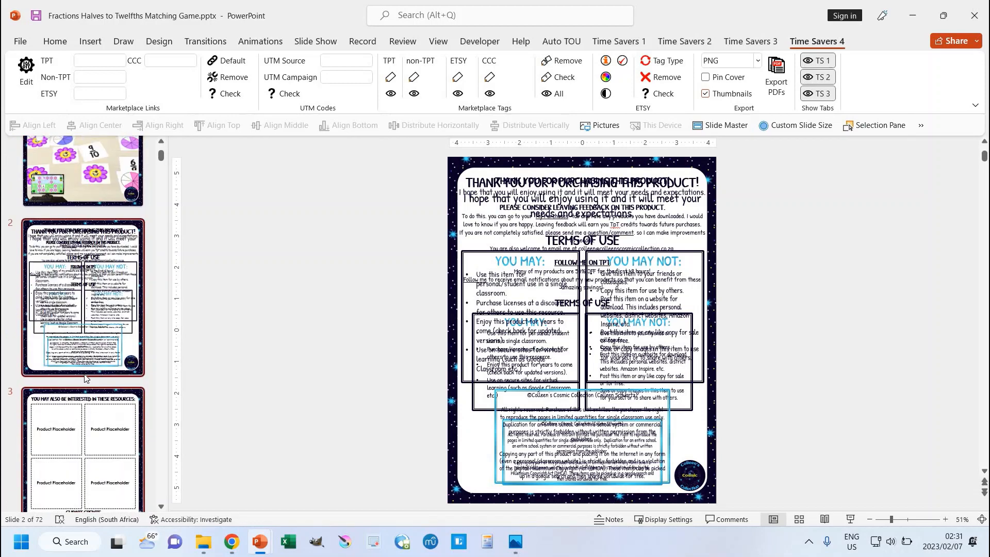
scroll(86, 378, "up", 1)
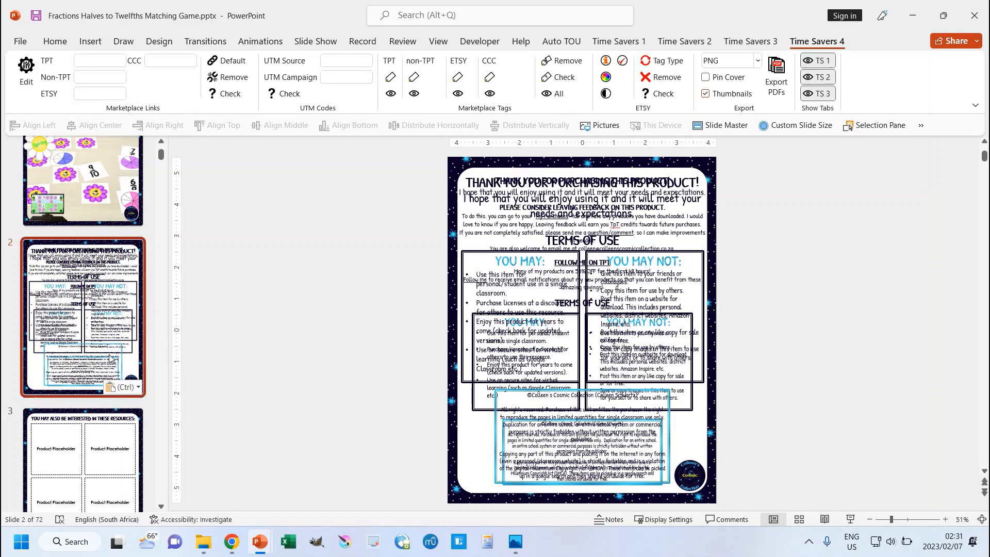
scroll(116, 364, "down", 3)
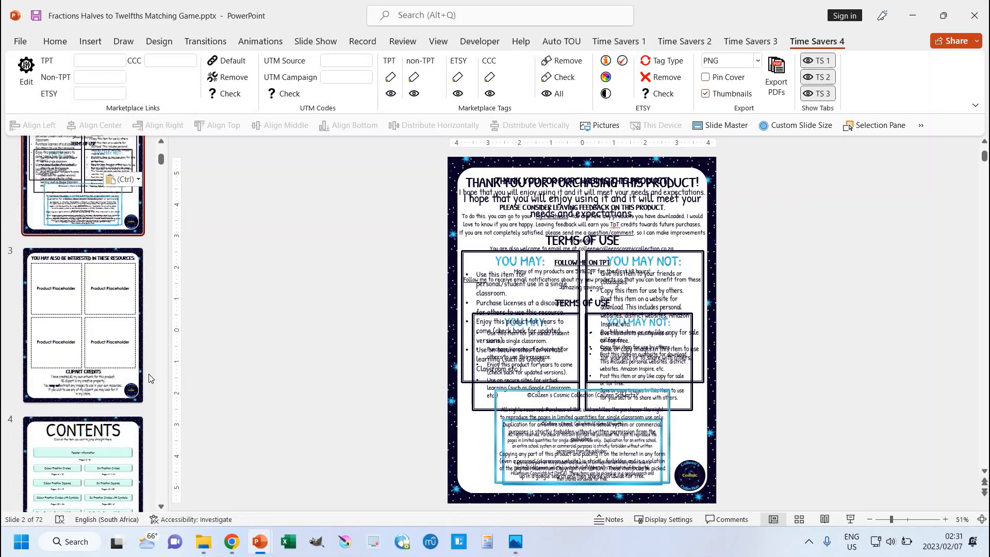
Set the UTM source of all product covers around slide 3 to "fractions halves to twelfths matching game TOU"
left_click(84, 299)
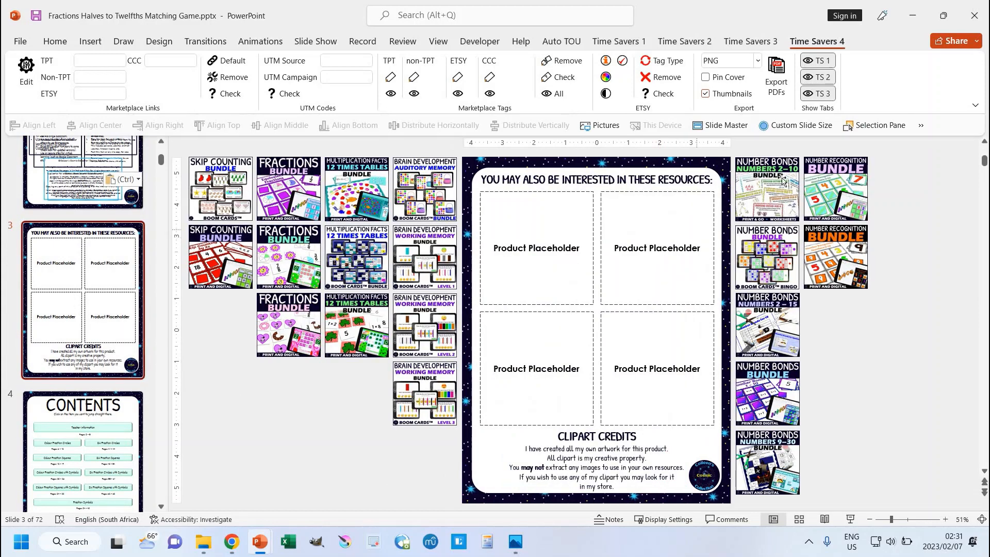
left_click(777, 189)
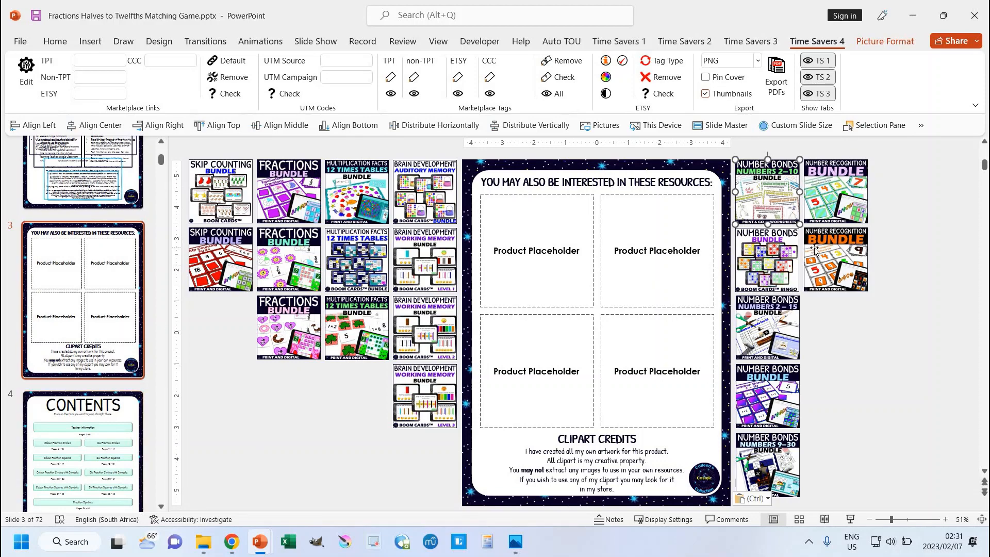
scroll(635, 277, "down", 1)
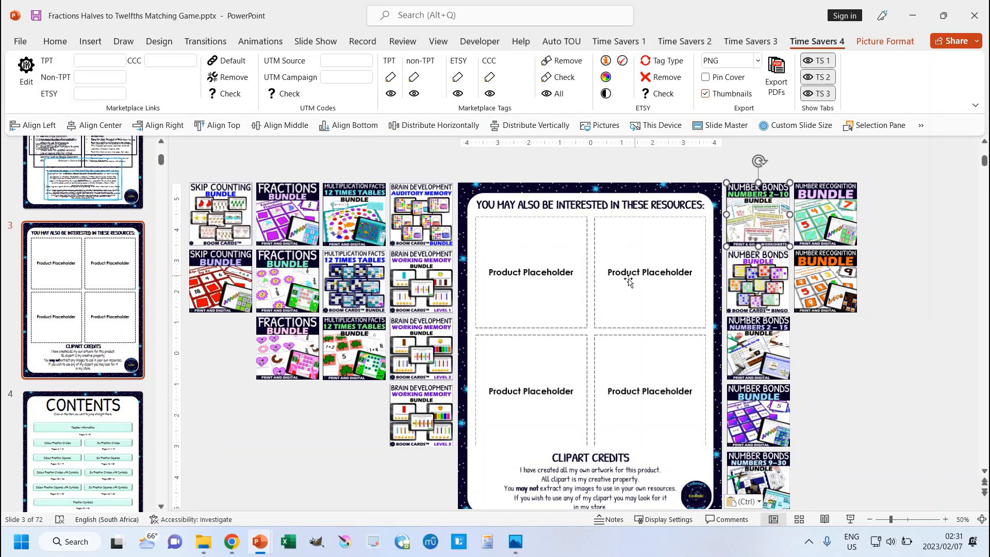
scroll(629, 279, "down", 2)
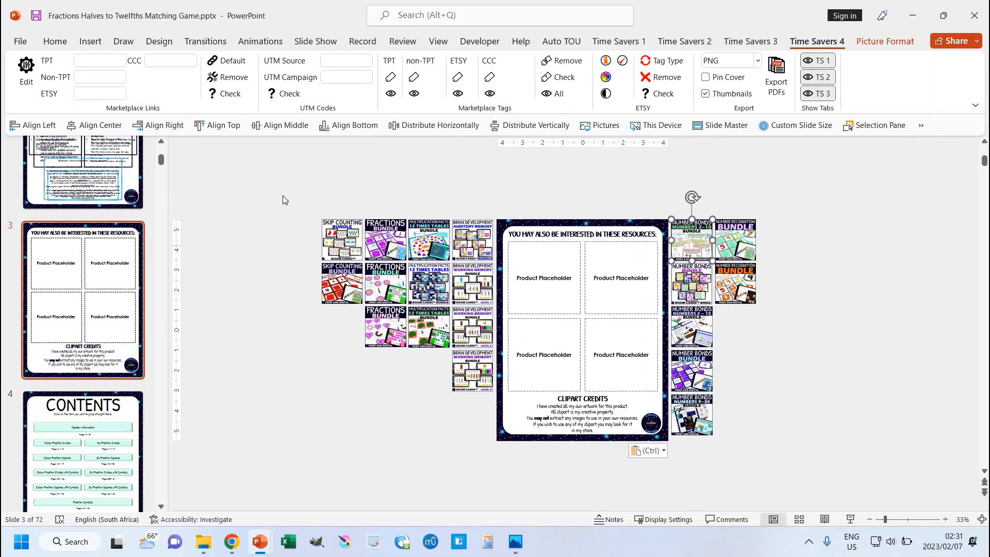
scroll(289, 235, "up", 2)
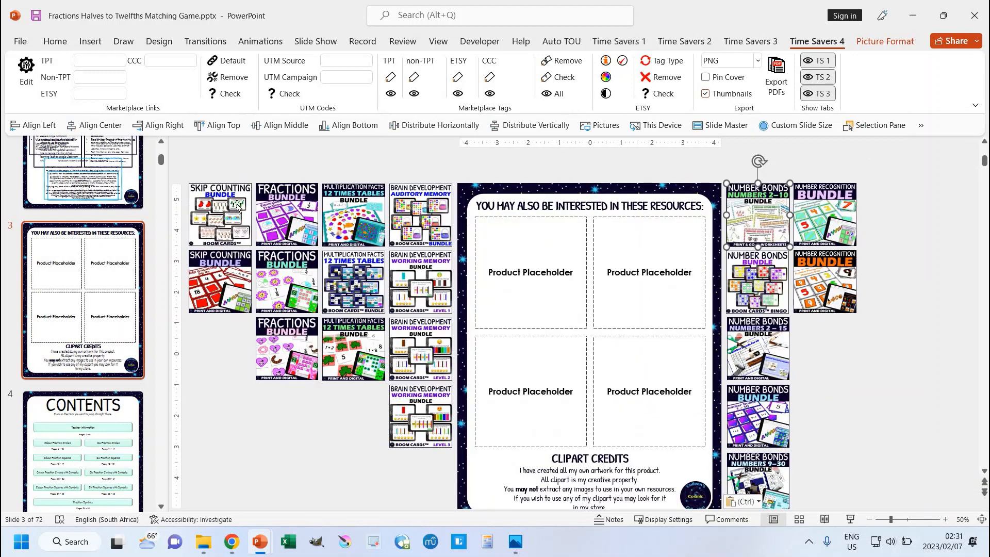
scroll(237, 206, "down", 2)
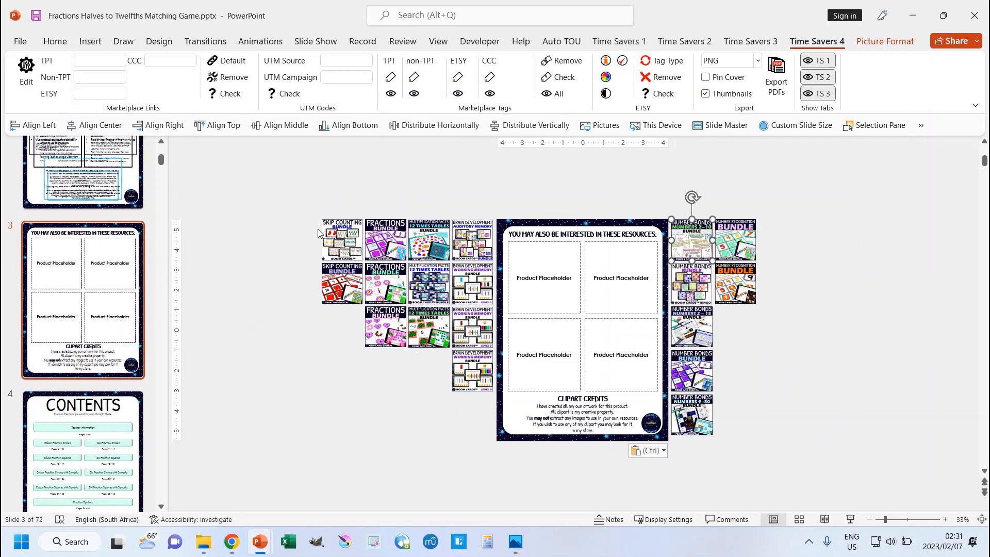
left_click_drag(278, 188, 506, 431)
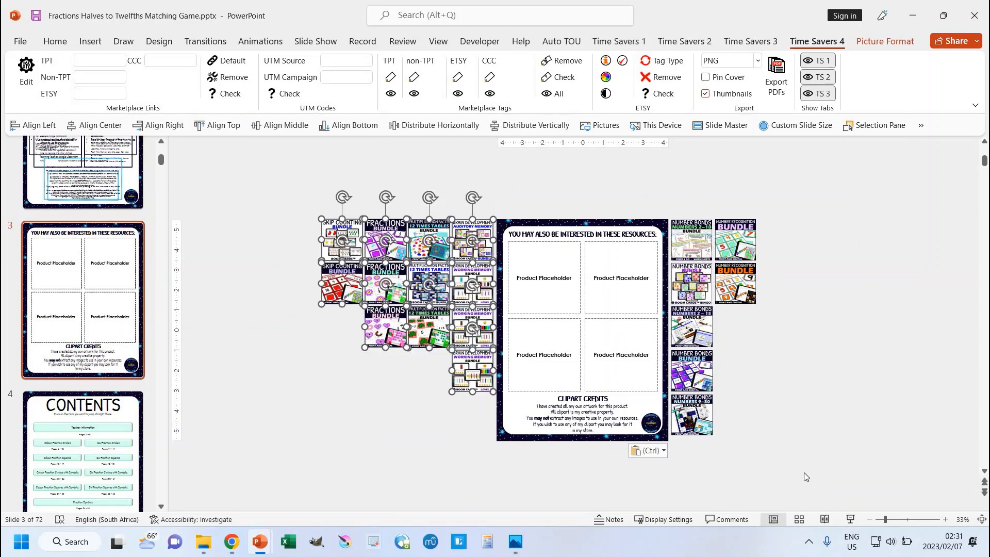
left_click_drag(802, 471, 665, 202)
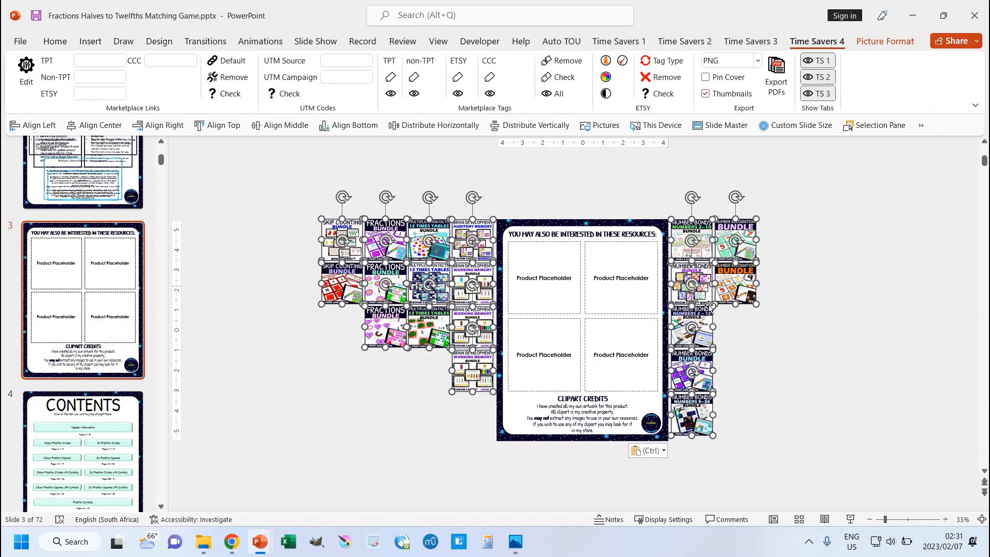
left_click(336, 61)
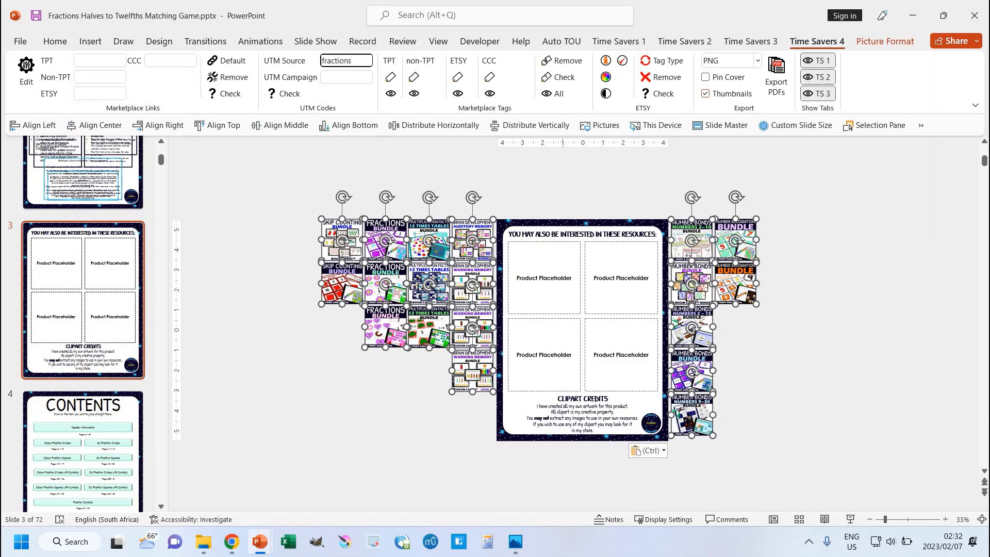
type("es to")
type(" t")
type("n")
type("fths mat")
type("ching game")
type(" TP")
type("OU")
key("Return")
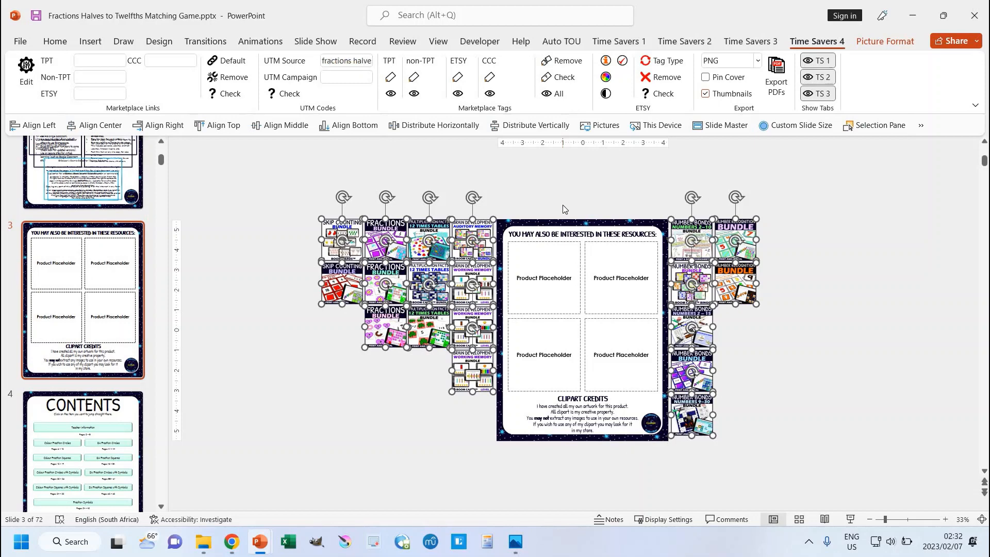
left_click(273, 226)
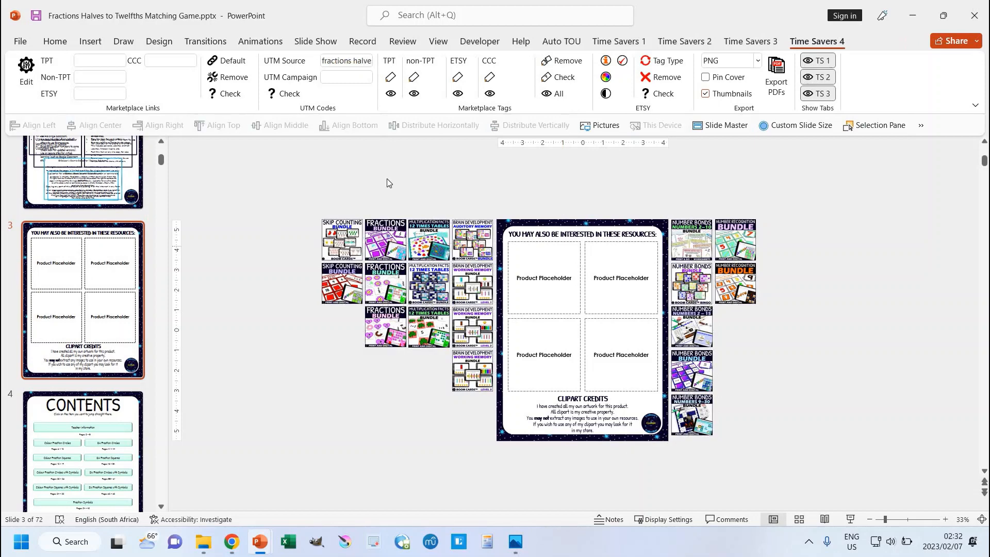
Check the UTM source and campaign tags of the Number Bonds Numbers 2-10 bundle cover
left_click(682, 240)
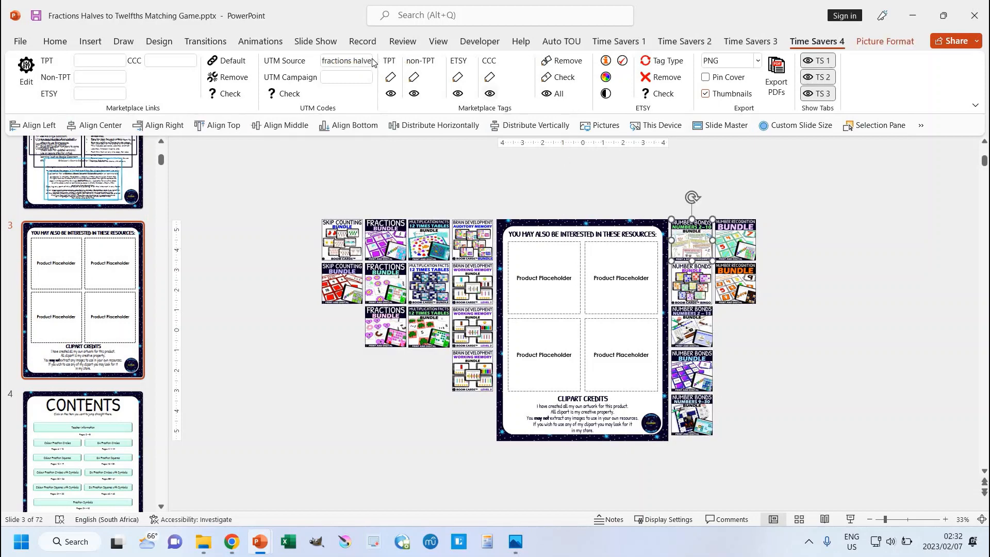
left_click(285, 93)
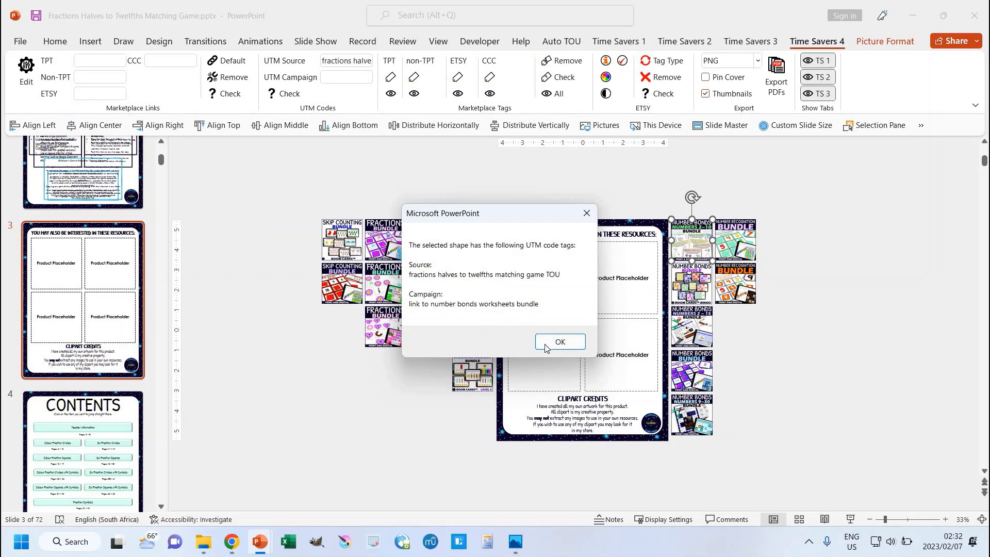
left_click(561, 342)
left_click(792, 324)
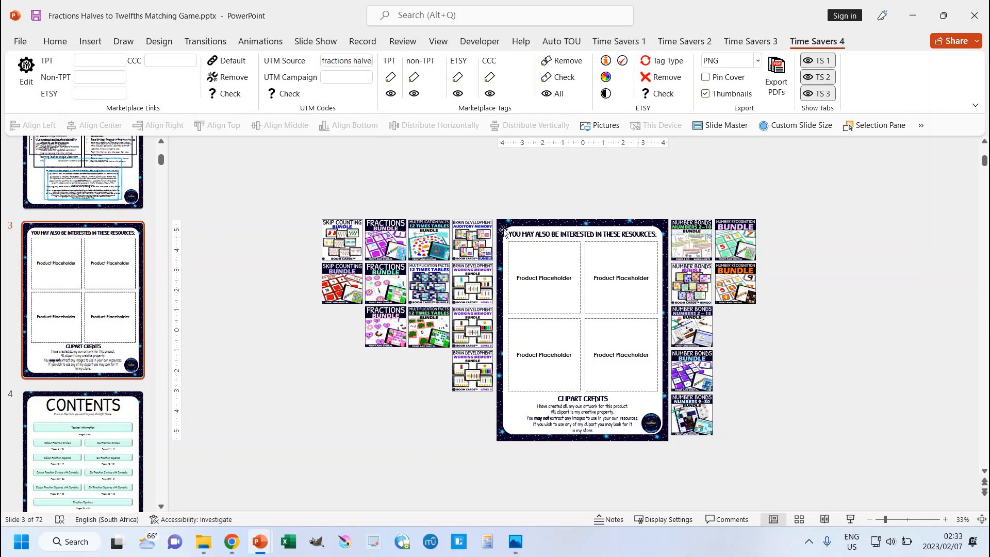
Tag the top Multiplication Facts, Working Memory Level 2, Number Bonds 2-10 and orange Number Recognition covers as products and check their placeholder order
left_click(470, 329, "ctrl")
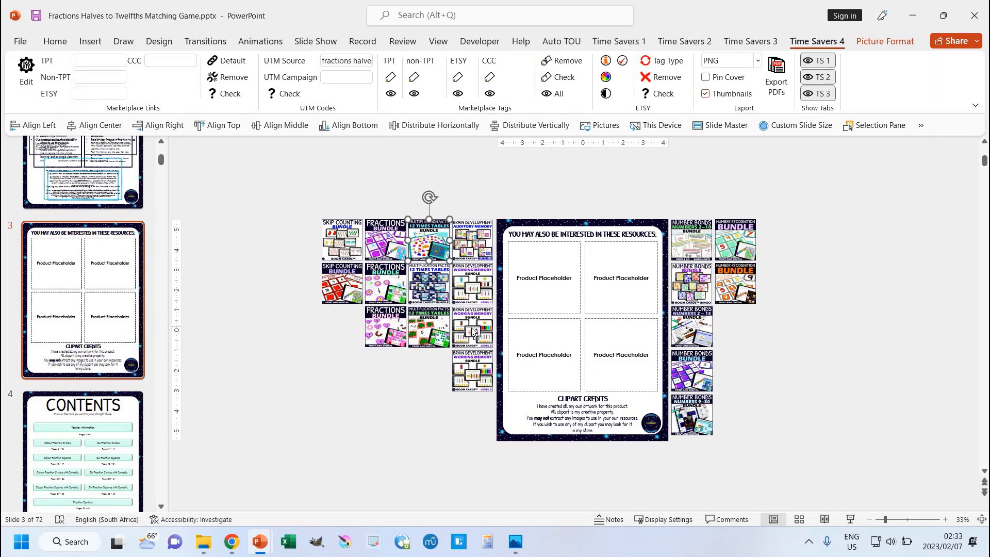
left_click(695, 250, "ctrl")
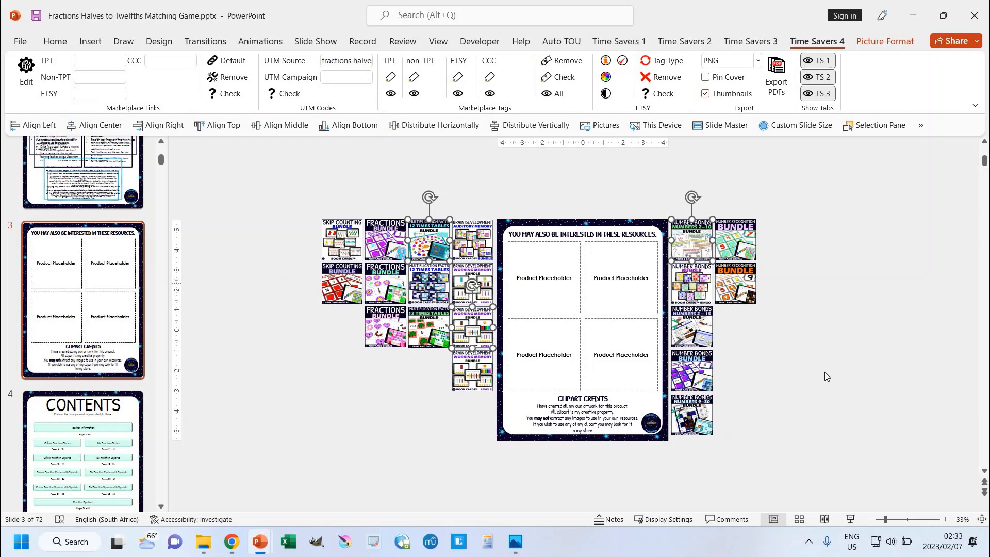
left_click(736, 283, "ctrl")
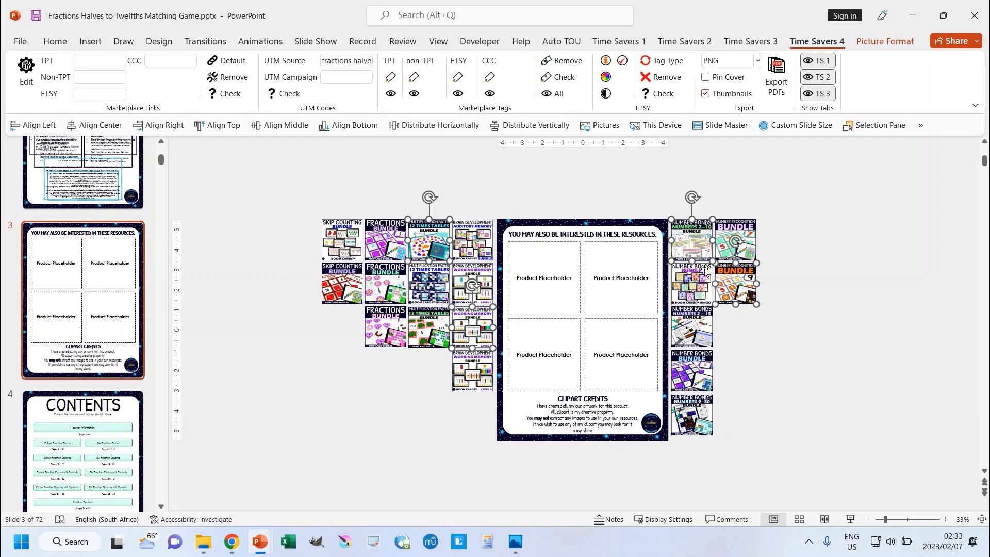
left_click(743, 45)
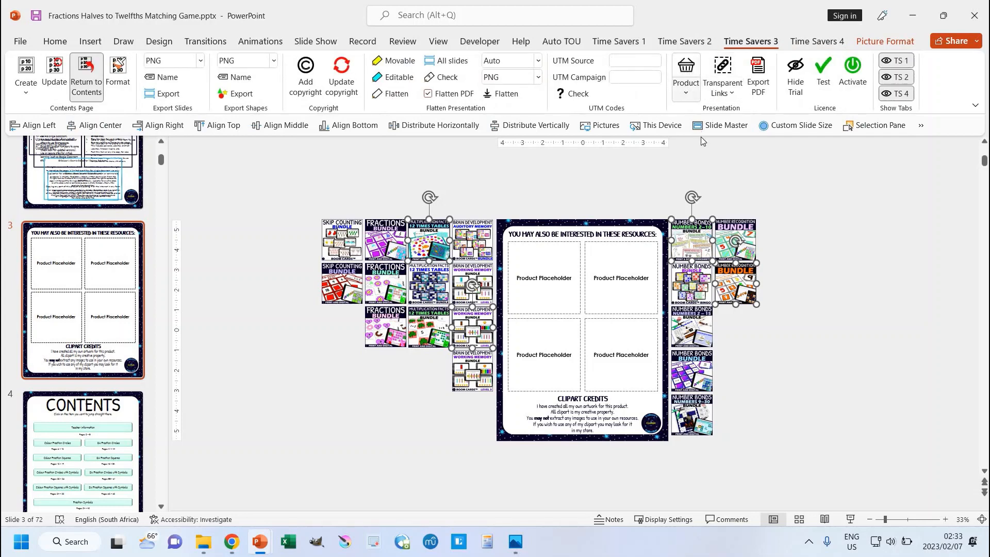
left_click(686, 92)
left_click(710, 132)
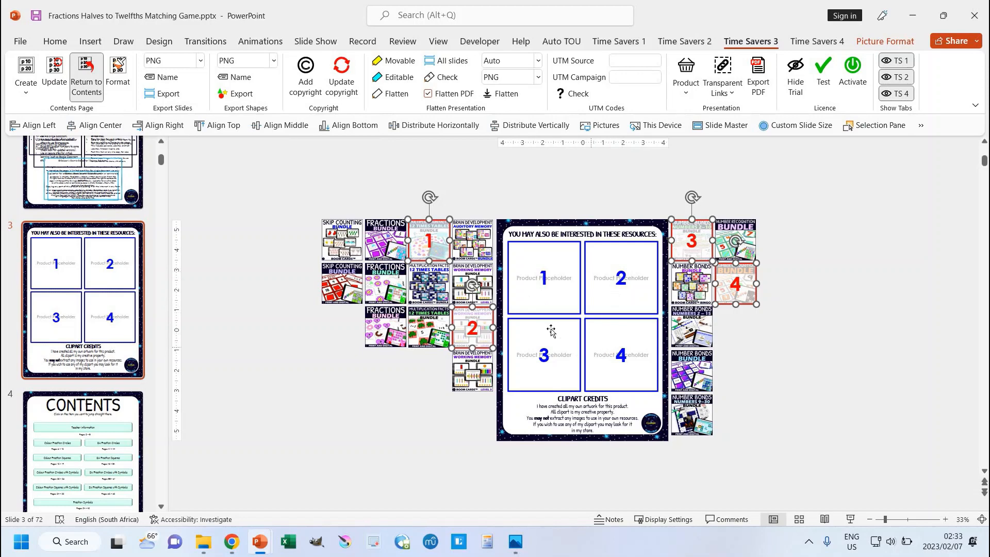
left_click(689, 92)
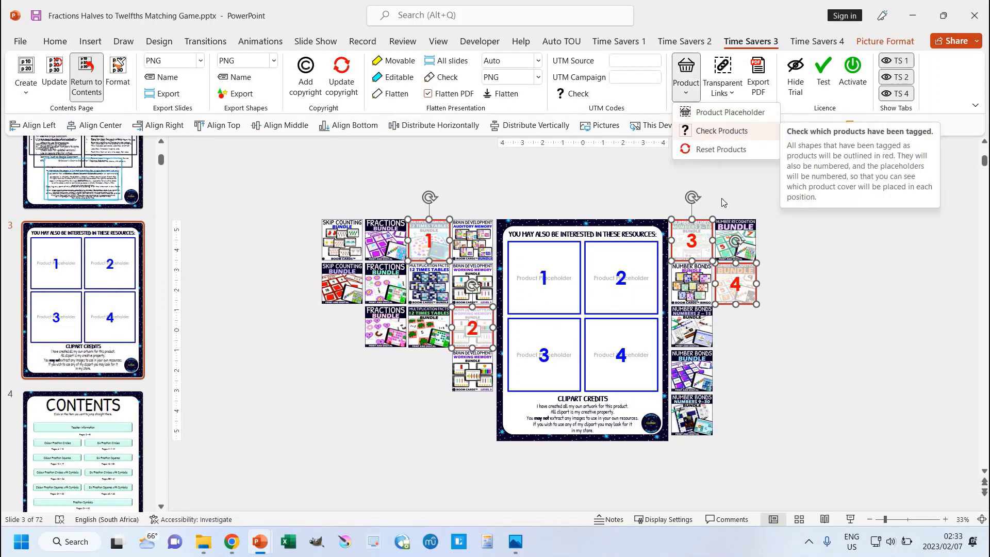
left_click(706, 132)
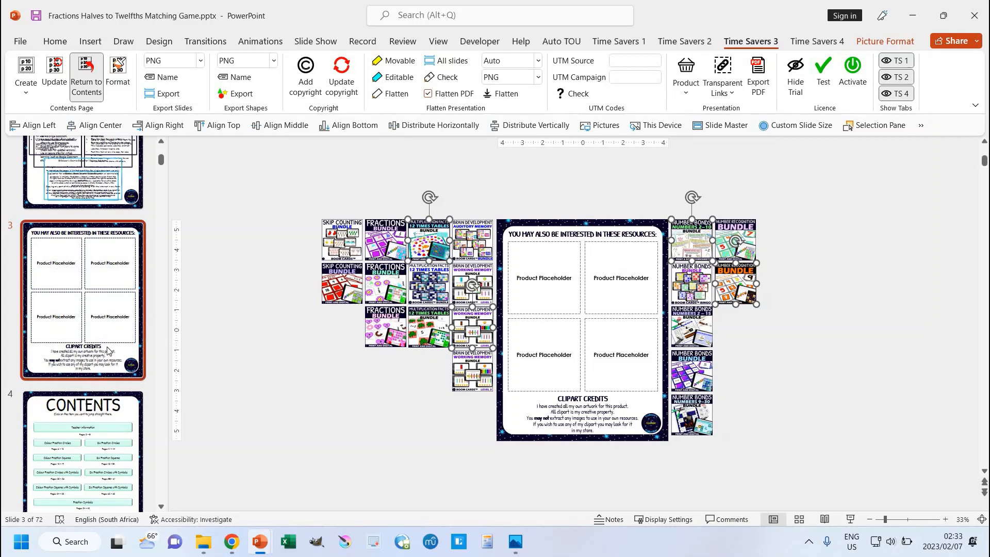
Update the page numbers on the Contents slide to account for the inserted Terms of Use slides
left_click(116, 431)
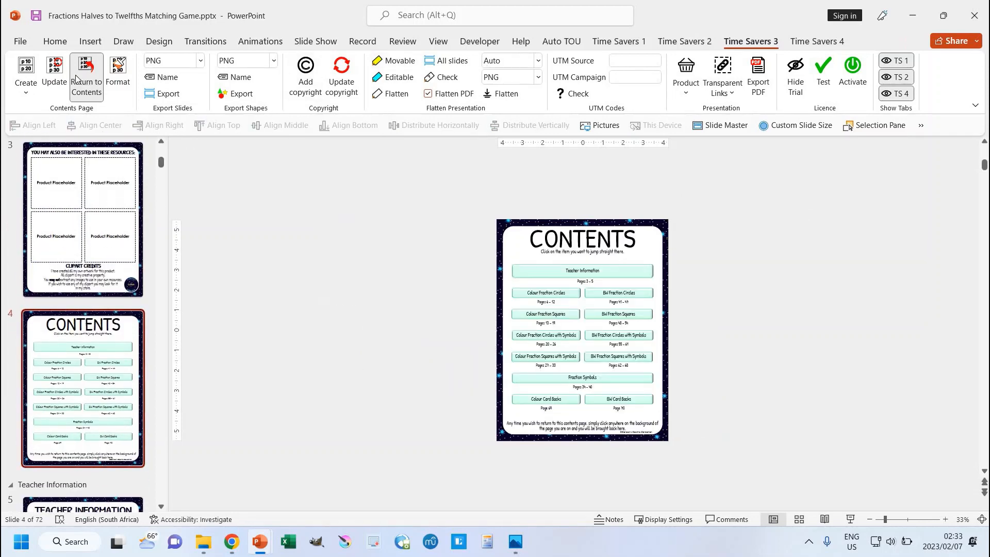
left_click(57, 76)
scroll(87, 268, "down", 7)
scroll(82, 229, "up", 12)
scroll(83, 231, "up", 1)
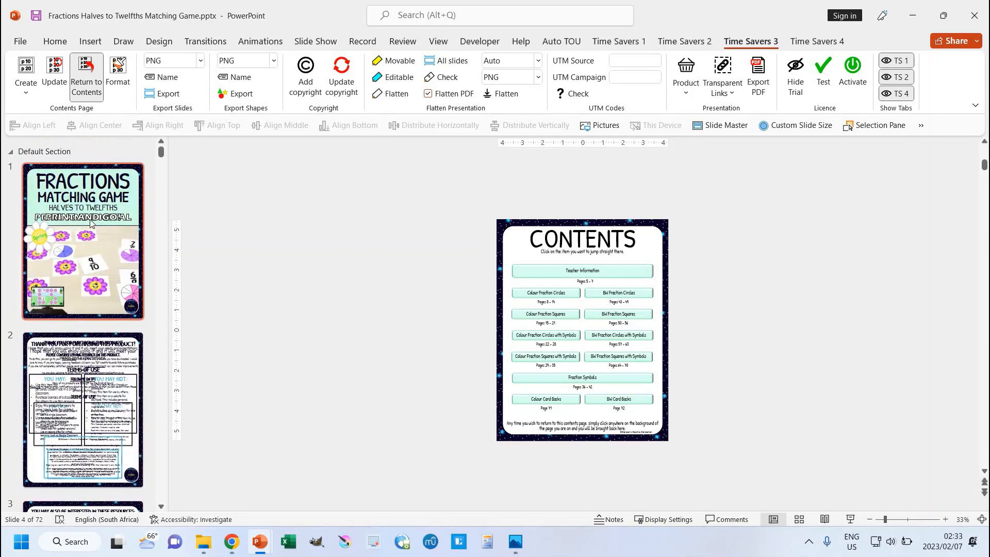
Move the PRINT AND GO! text off the cover slide to separate it from the overlapping PRINT AND DIGITAL text
left_click(92, 225)
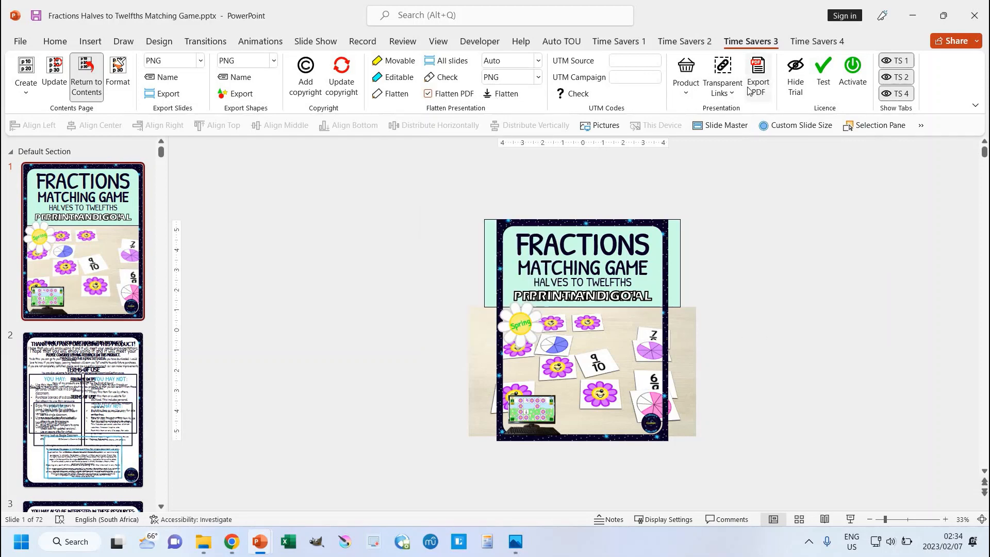
left_click(810, 42)
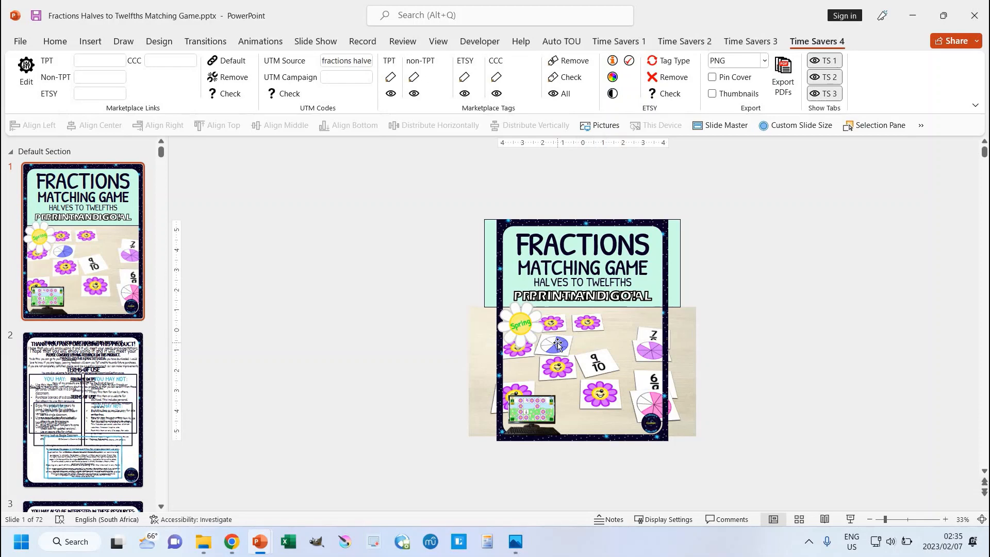
left_click(534, 410)
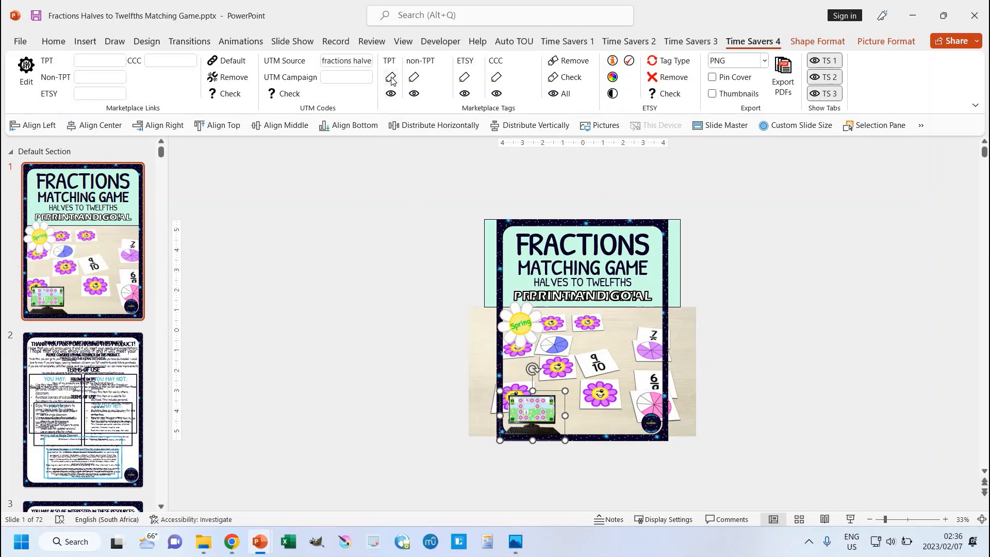
left_click(442, 267)
left_click_drag(558, 288, 341, 314)
left_click_drag(397, 336, 388, 338)
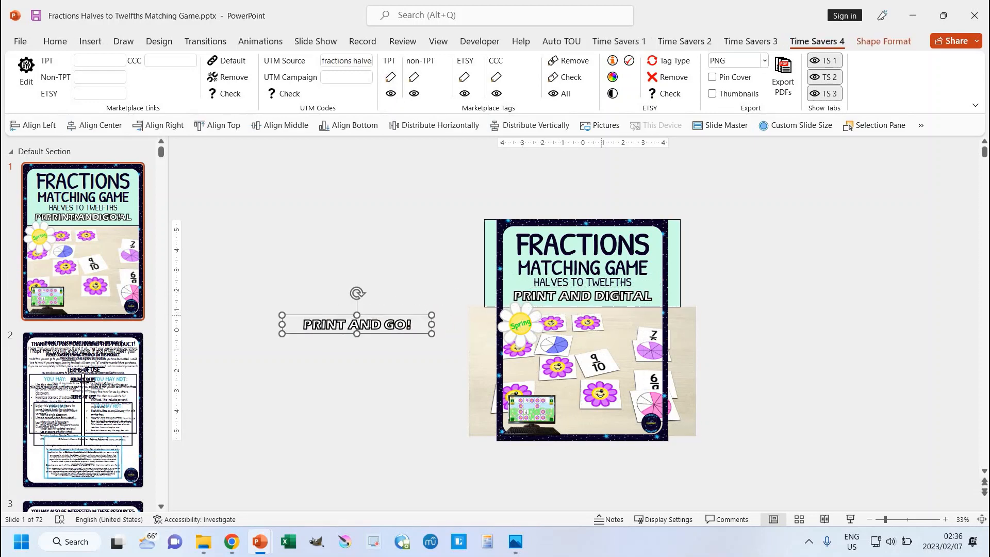
Look at the two cover subtitles separately and move PRINT AND GO! back over PRINT AND DIGITAL
left_click(405, 259)
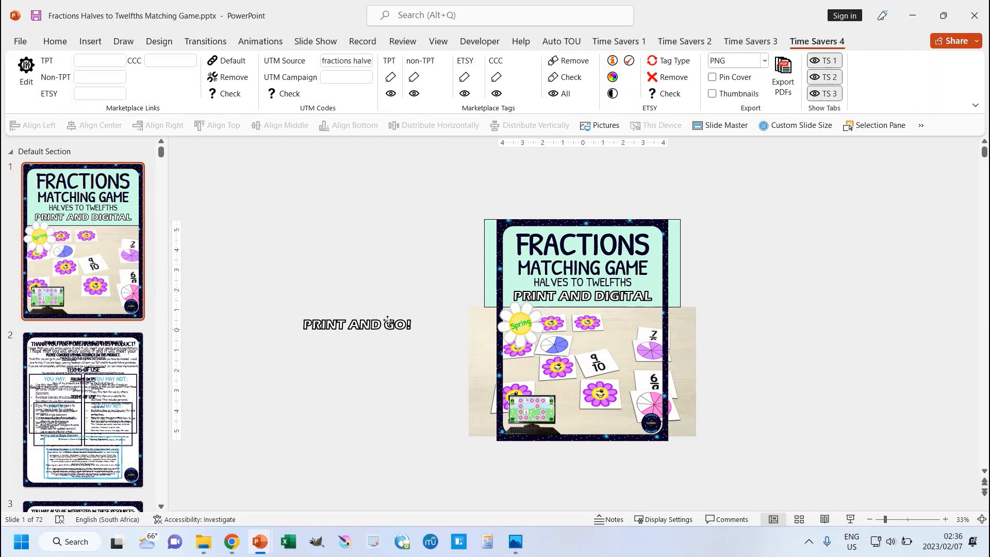
left_click(388, 320)
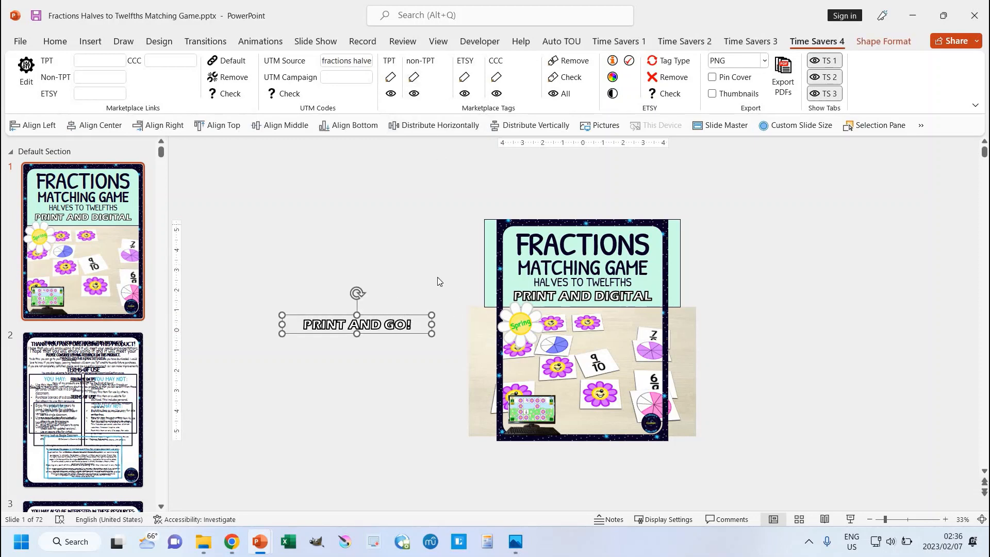
left_click(553, 301)
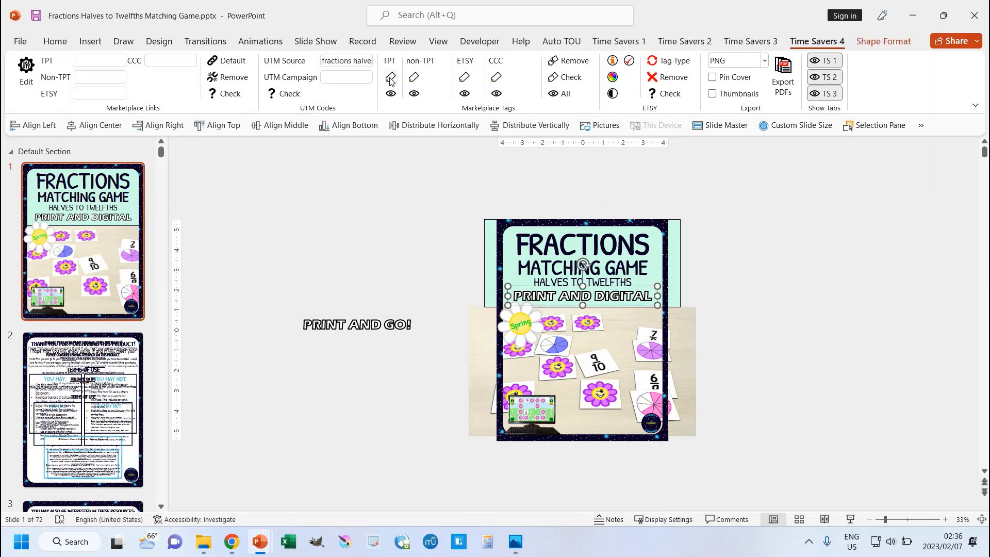
left_click(377, 271)
left_click(346, 325)
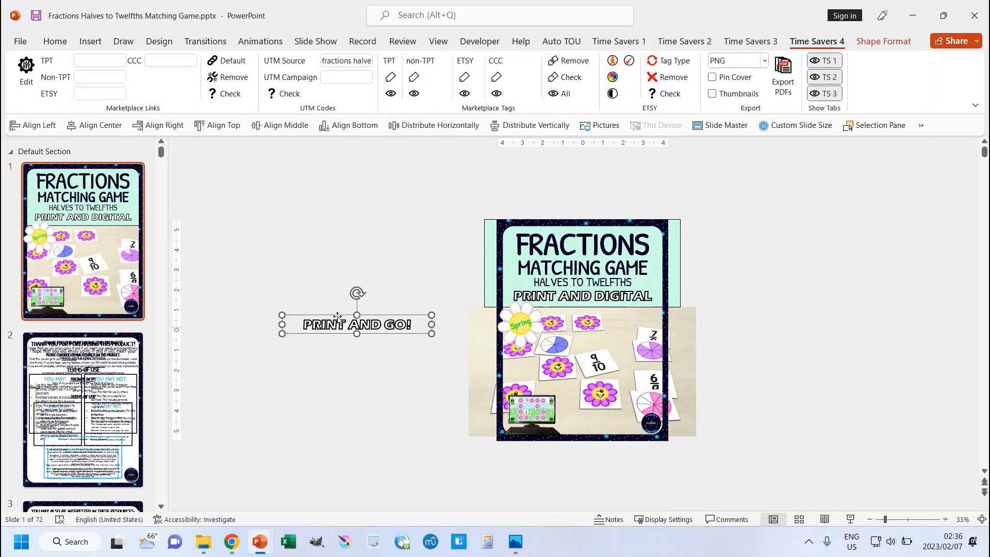
left_click_drag(338, 312, 562, 290)
left_click(773, 292)
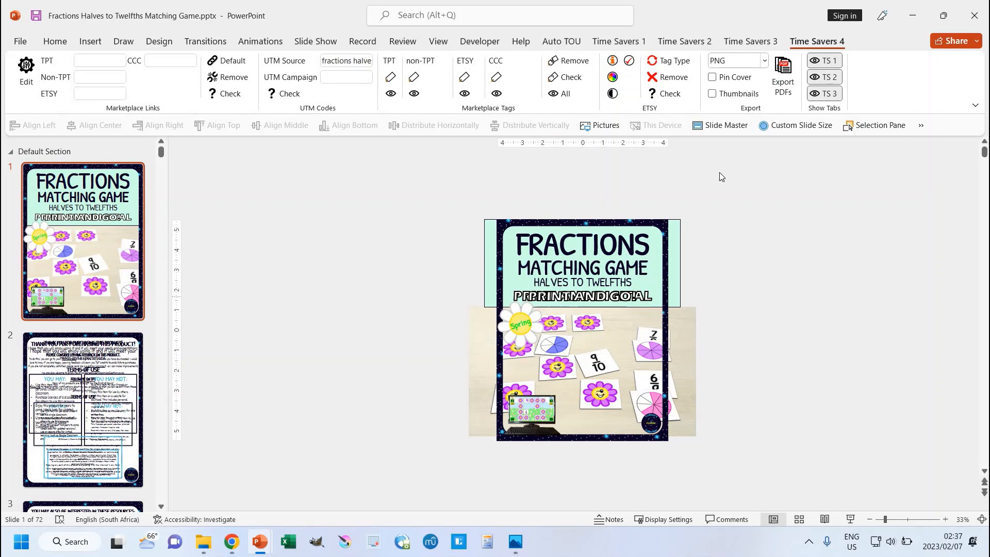
Export the marketplace PDFs with pin covers included and save the flattened version as "Fractions Halves to Twelfths Matching Game flattened"
left_click(712, 77)
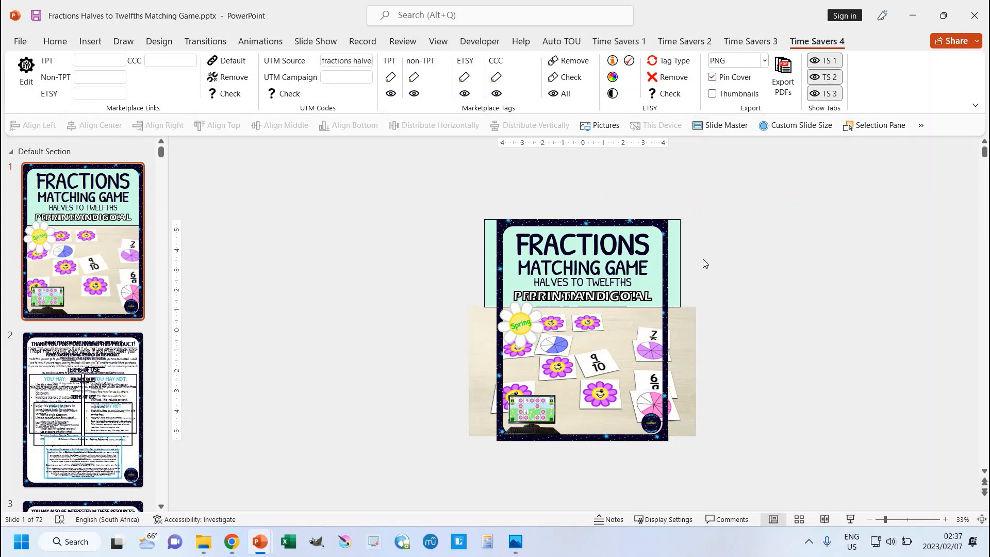
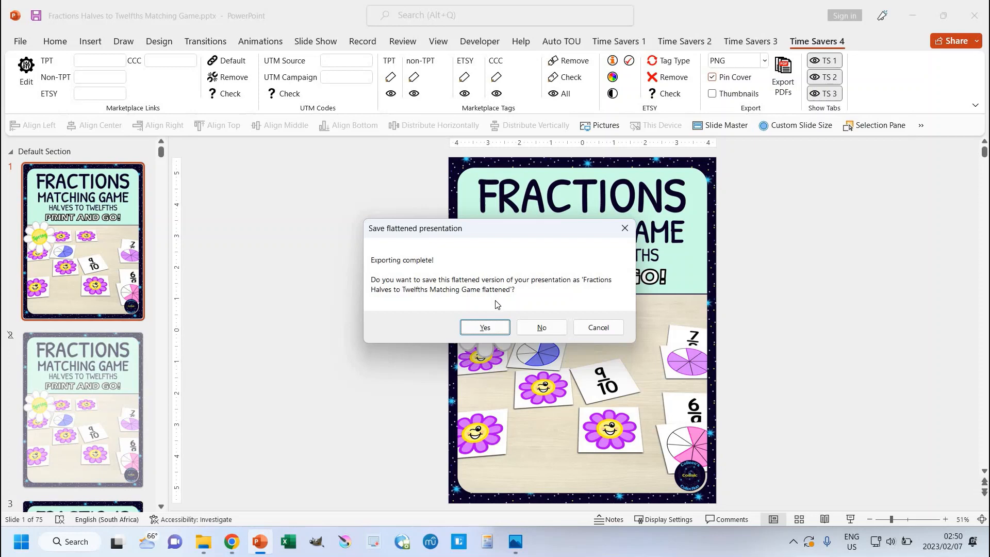
left_click(488, 328)
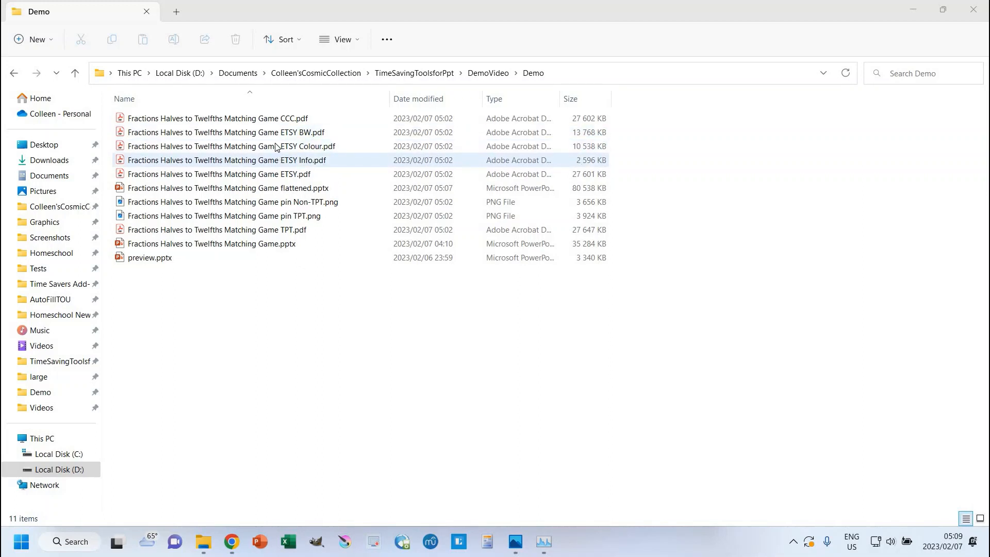
Review the exported CCC PDF, checking its cover, terms of use, related-resource links and teacher information pages
double_click(242, 119)
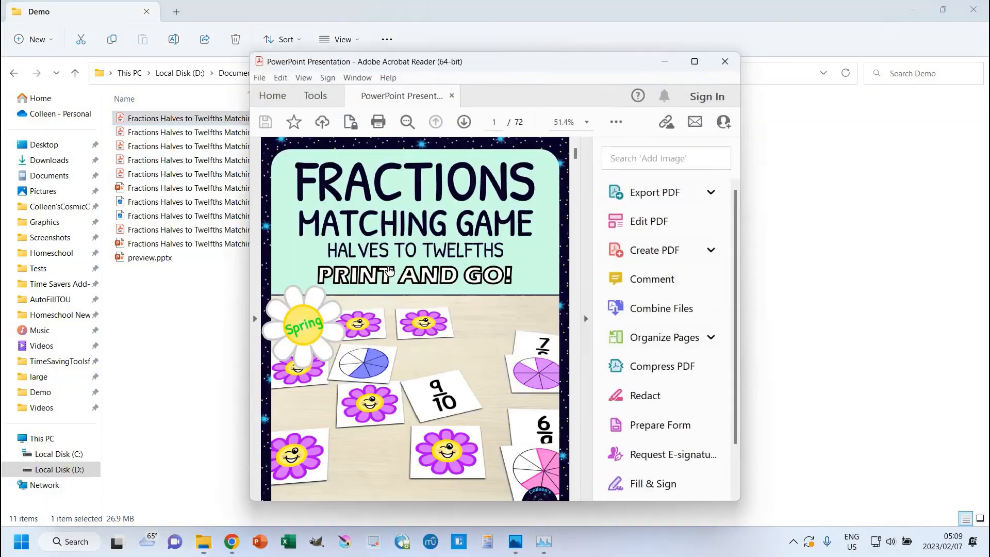
scroll(392, 270, "down", 3)
scroll(392, 270, "up", 3)
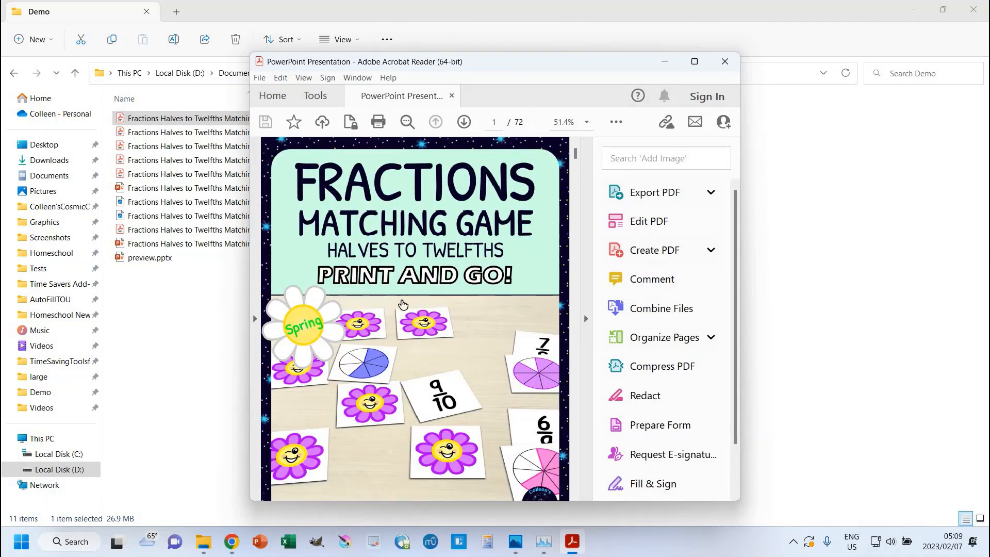
scroll(313, 393, "down", 2)
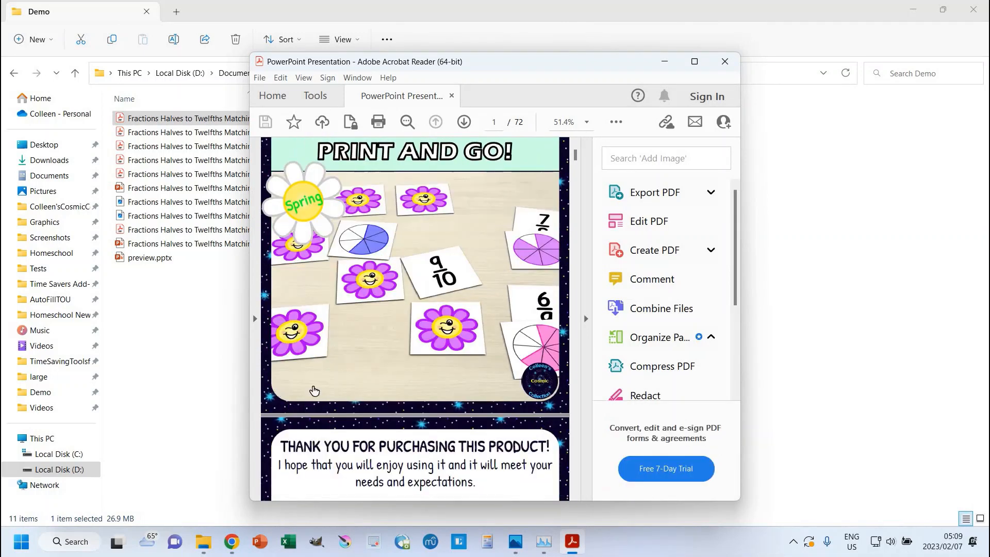
scroll(313, 393, "down", 10)
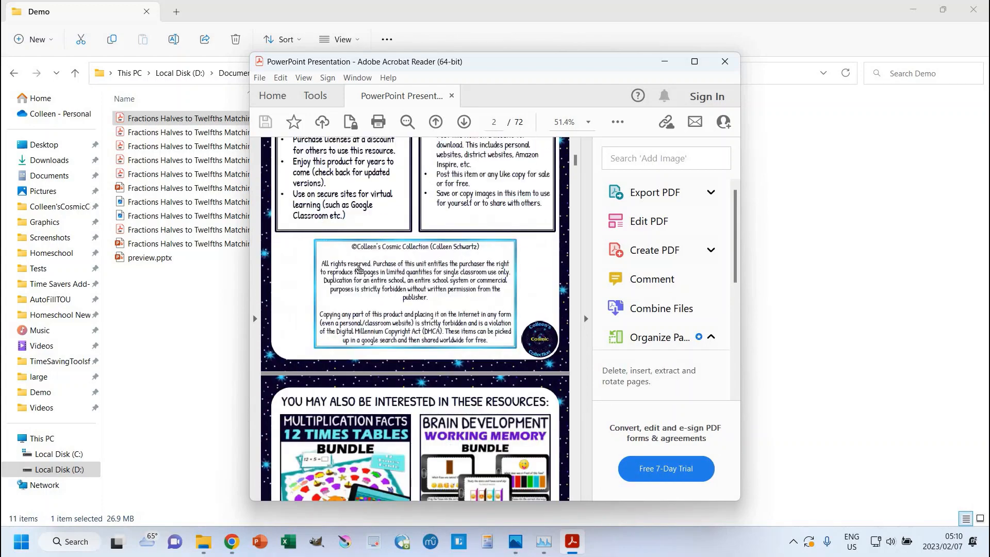
scroll(346, 330, "down", 2)
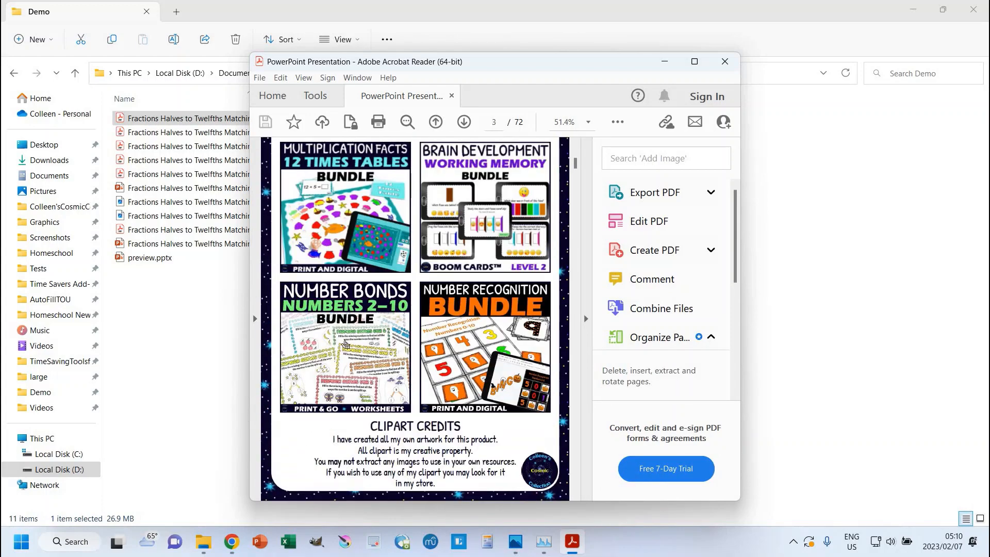
mouse_move(345, 347)
scroll(423, 397, "down", 12)
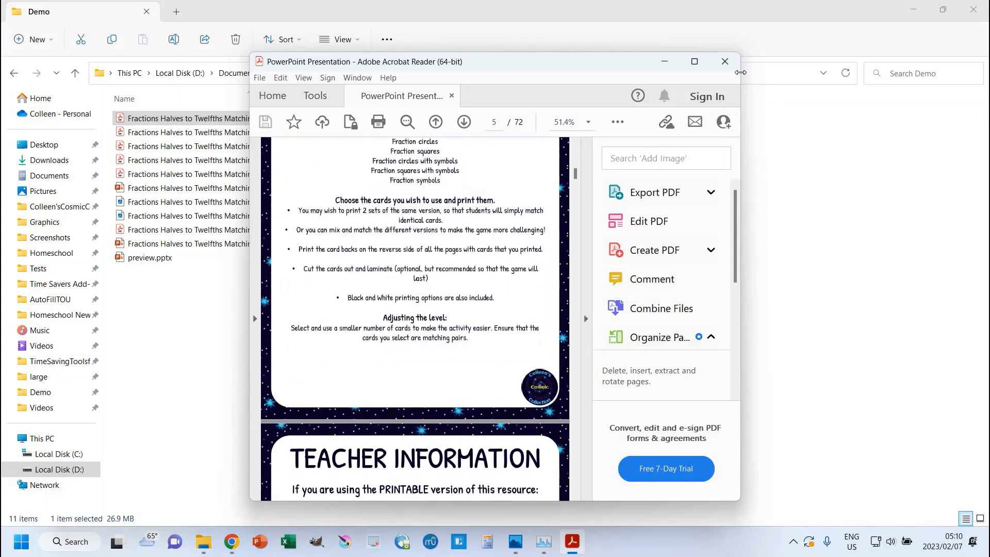
left_click(724, 62)
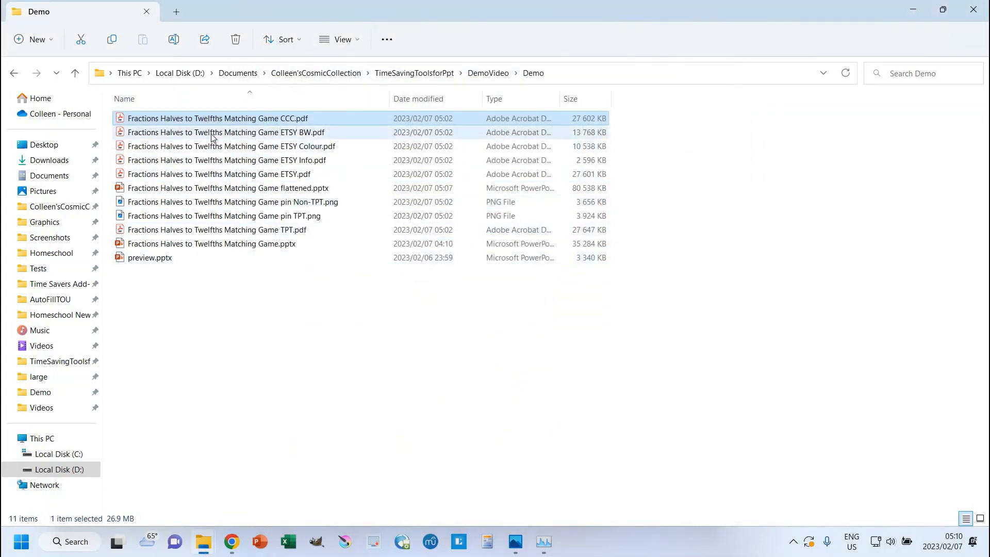
Review the ETSY BW PDF, looking through its black-and-white fraction card pages
double_click(216, 135)
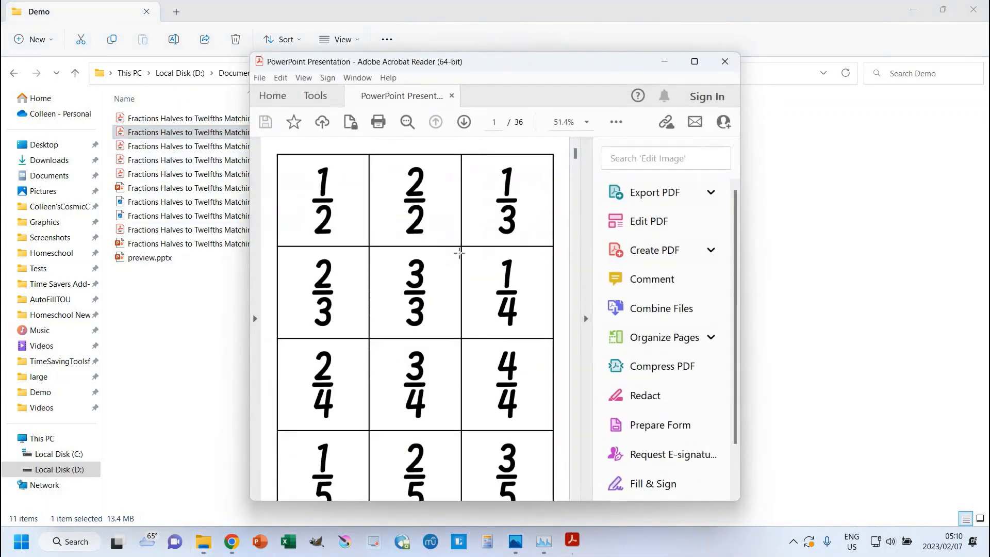
scroll(431, 262, "down", 4)
scroll(431, 262, "down", 12)
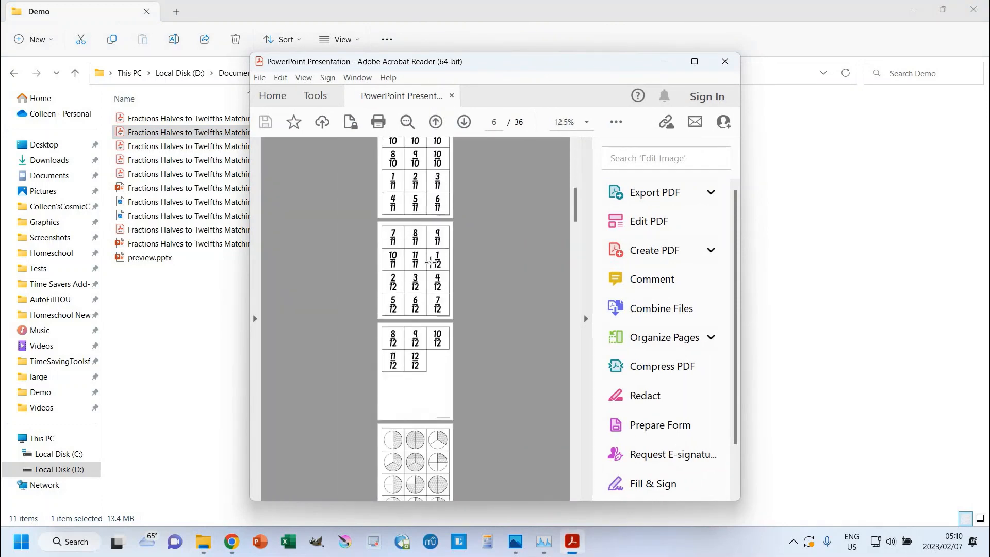
scroll(431, 262, "down", 20)
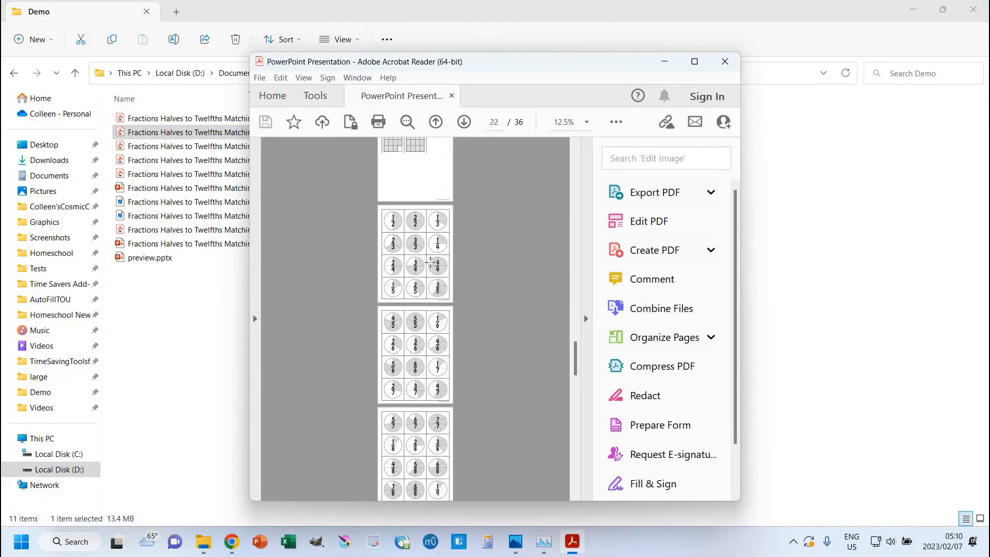
scroll(431, 262, "down", 12)
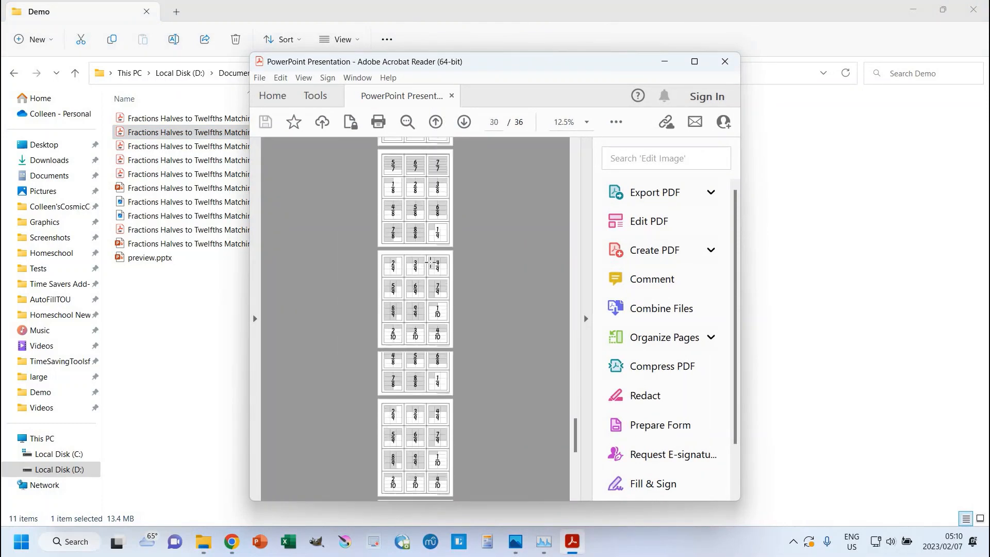
left_click(726, 63)
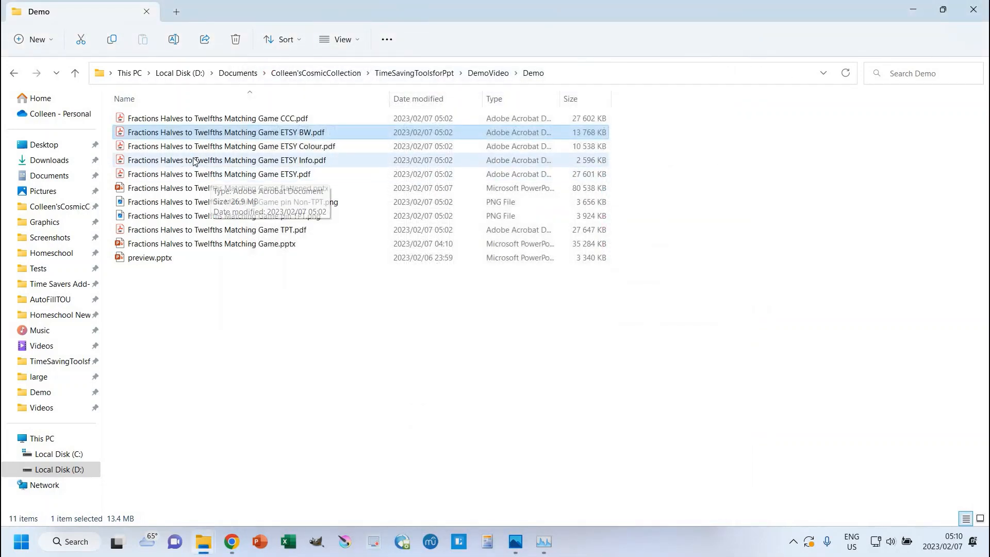
Review the ETSY Info PDF, checking its cover, terms of use and the Etsy link on the Number Bonds bundle
double_click(273, 160)
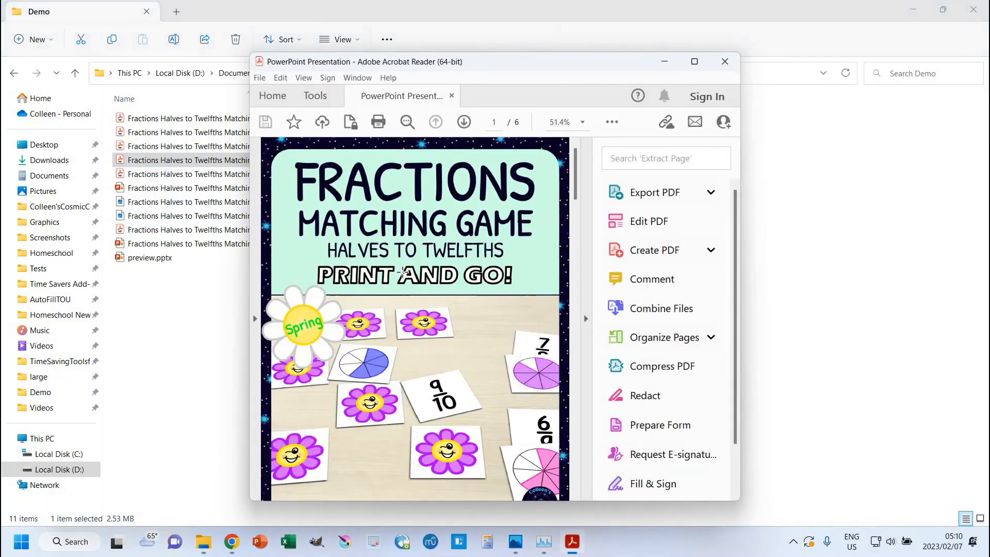
scroll(347, 401, "down", 2)
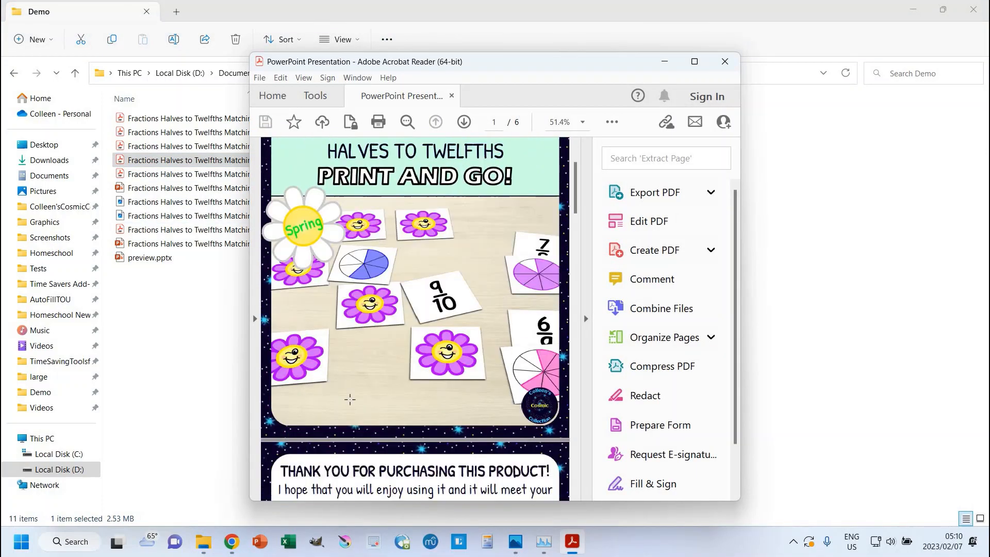
scroll(313, 409, "down", 10)
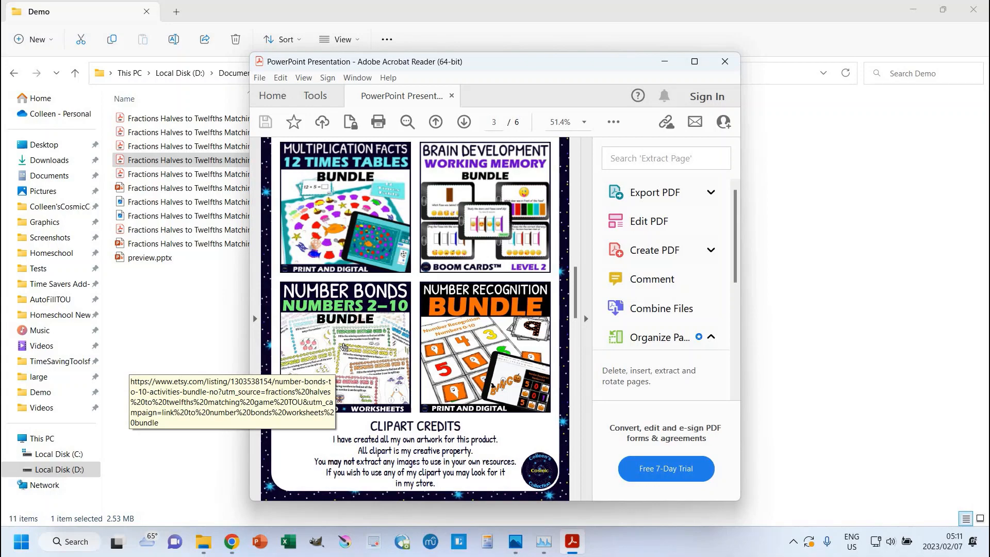
scroll(344, 347, "down", 5)
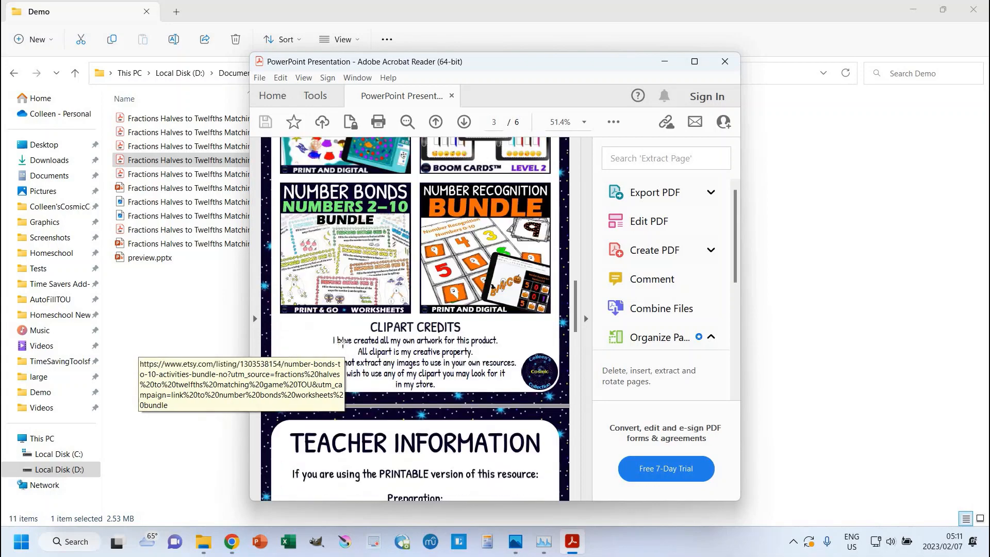
left_click(725, 61)
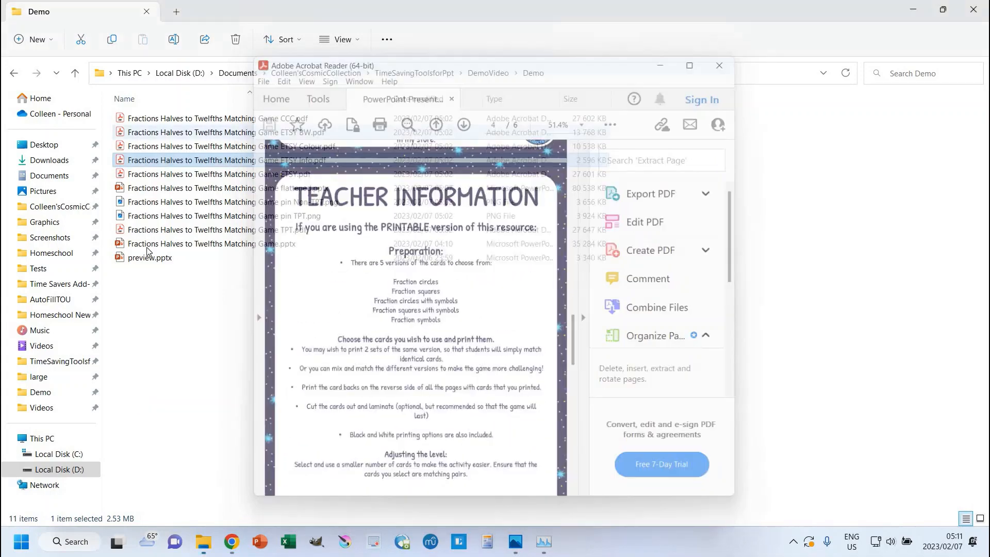
Review the TPT PDF, checking its cover, the TPT-specific Terms of Use page and the related-resources page
double_click(182, 230)
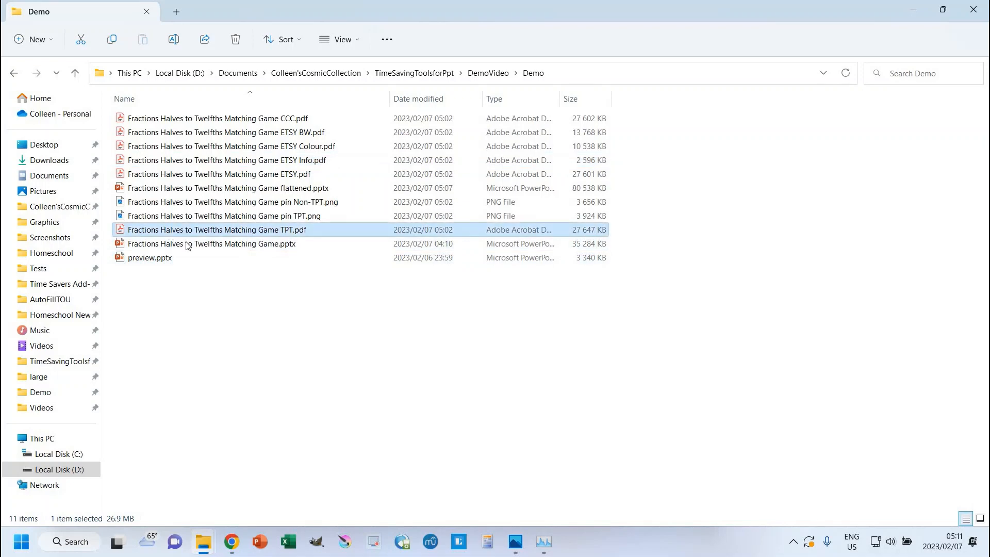
scroll(379, 289, "down", 1)
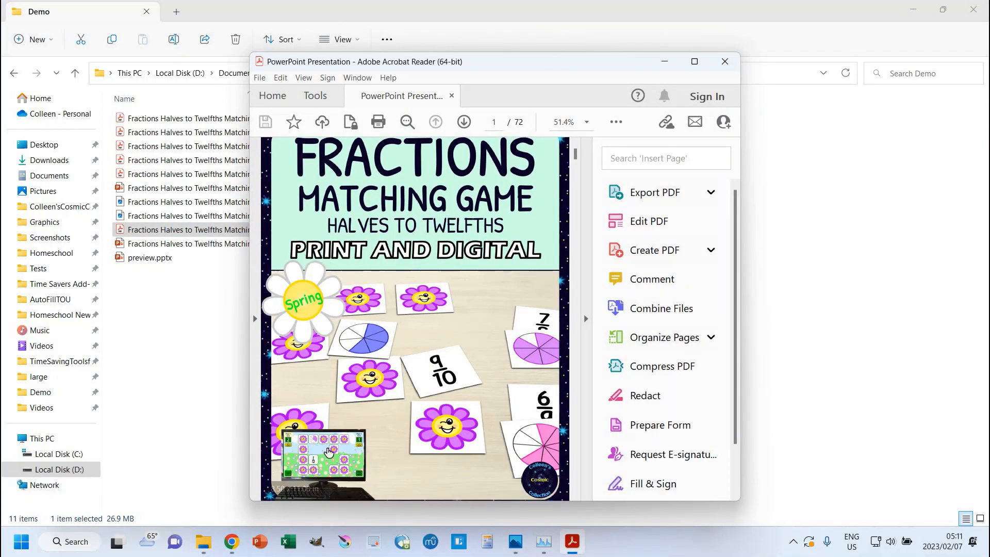
scroll(350, 417, "down", 5)
scroll(350, 417, "down", 6)
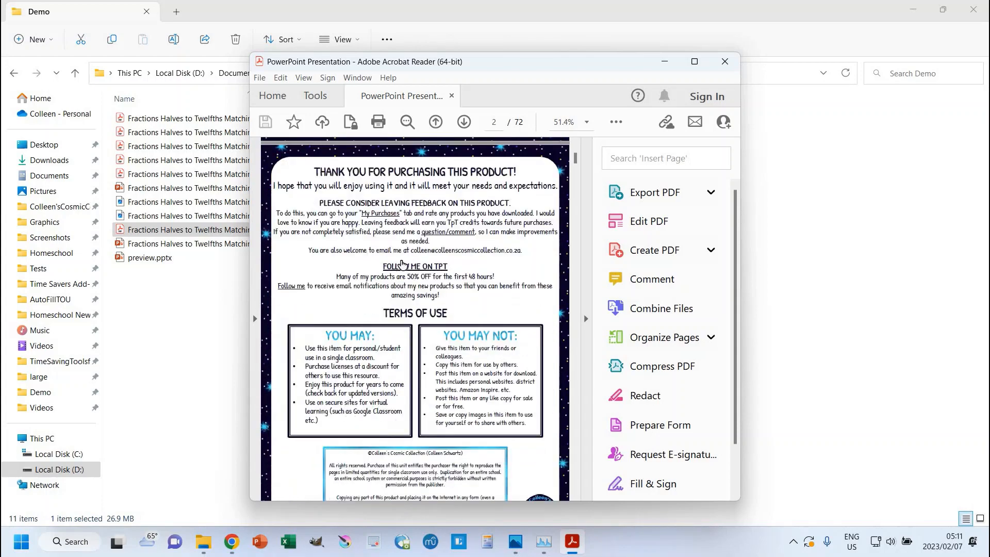
scroll(394, 339, "up", 1)
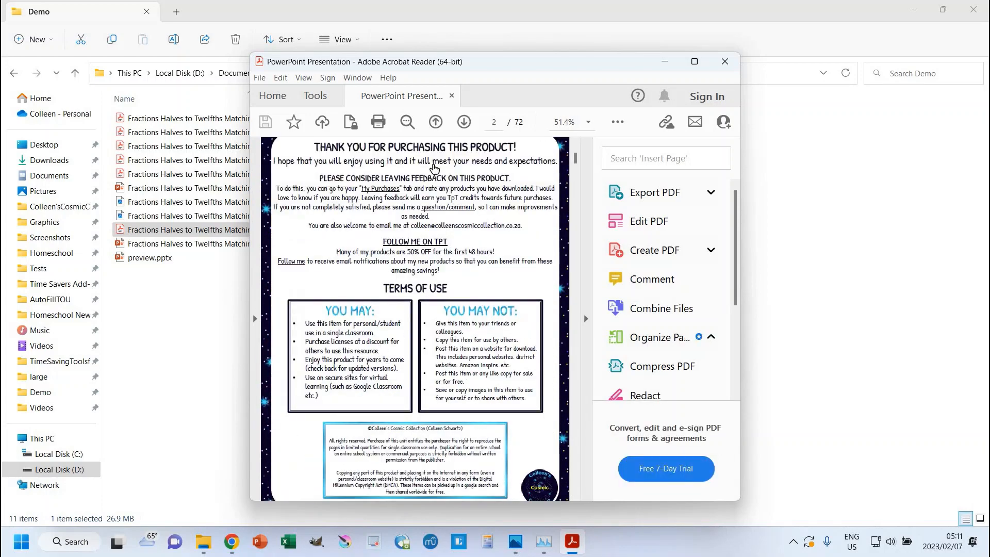
scroll(385, 334, "down", 2)
scroll(385, 335, "down", 6)
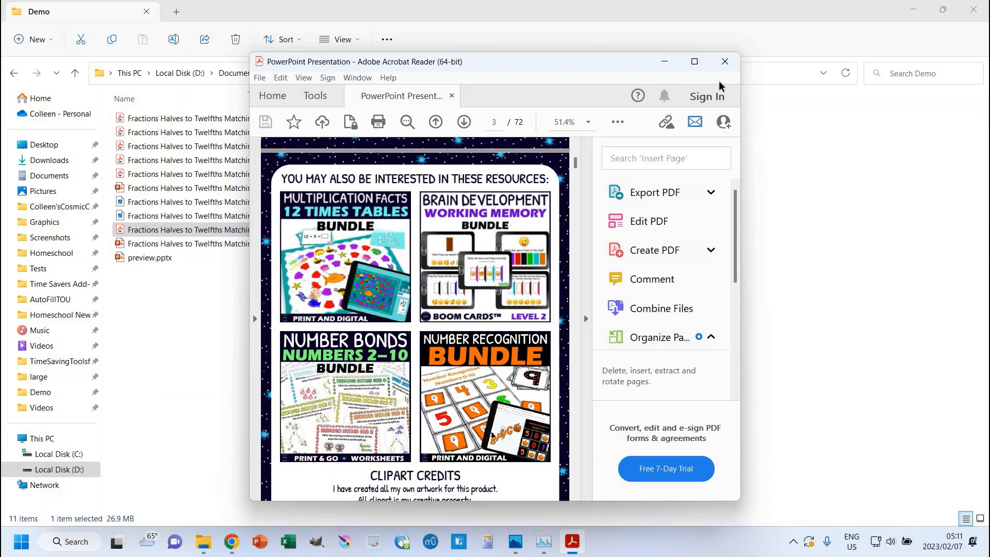
left_click(725, 61)
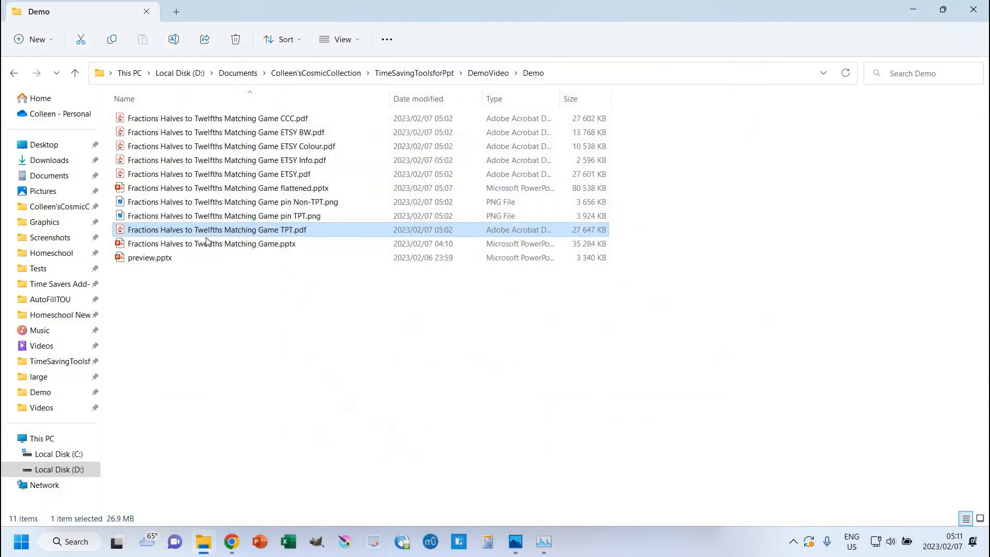
Compare the exported Non-TPT and TPT pin cover images
double_click(197, 204)
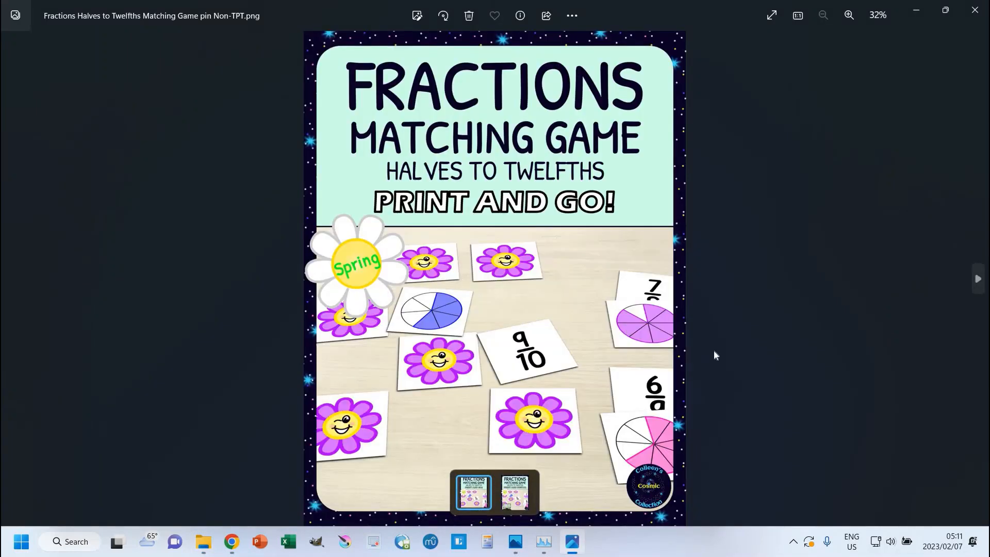
key("Right")
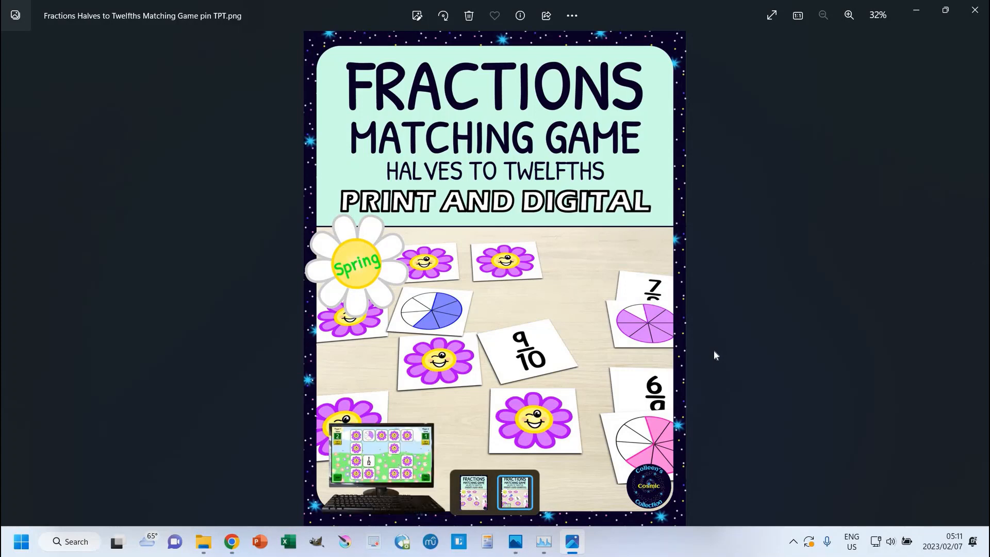
key("Left")
key("Right")
key("Left")
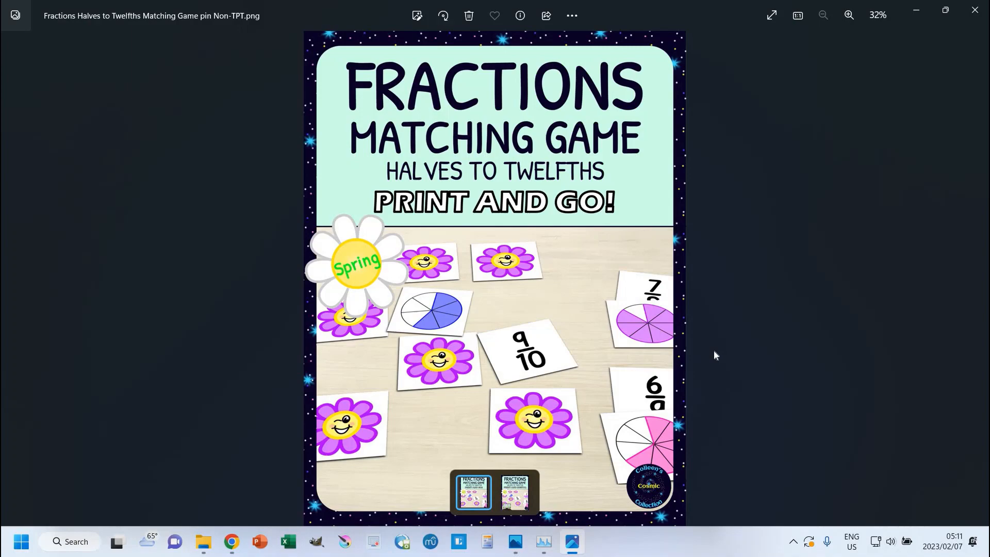
key("alt+F4")
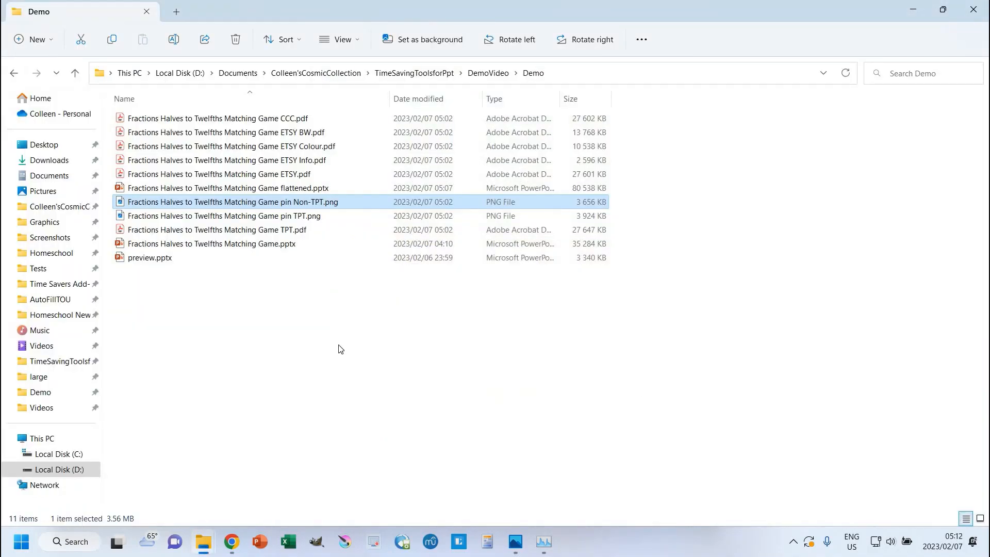
Open preview.pptx from the Demo folder in a full-size PowerPoint window and show the marketplace link, tag and export tools
double_click(153, 258)
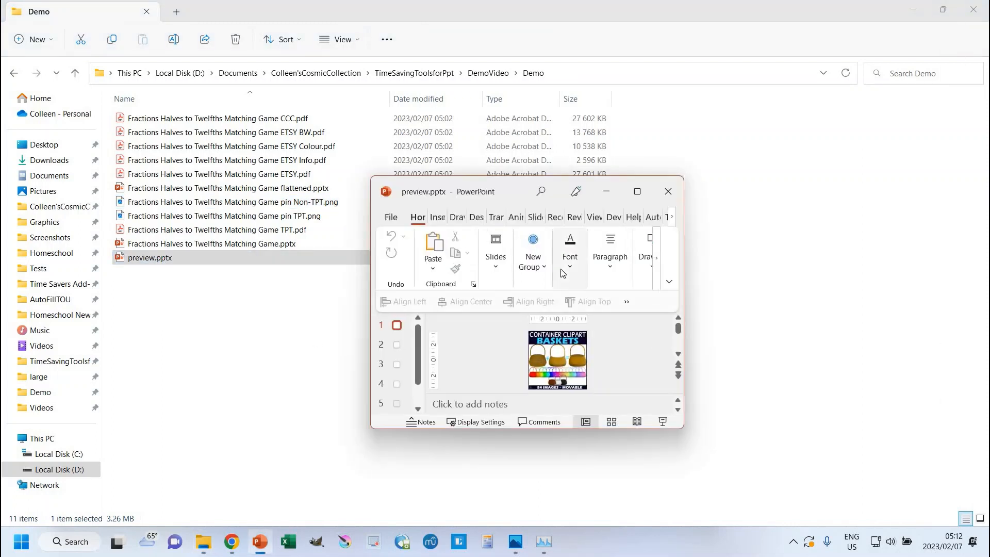
left_click(638, 196)
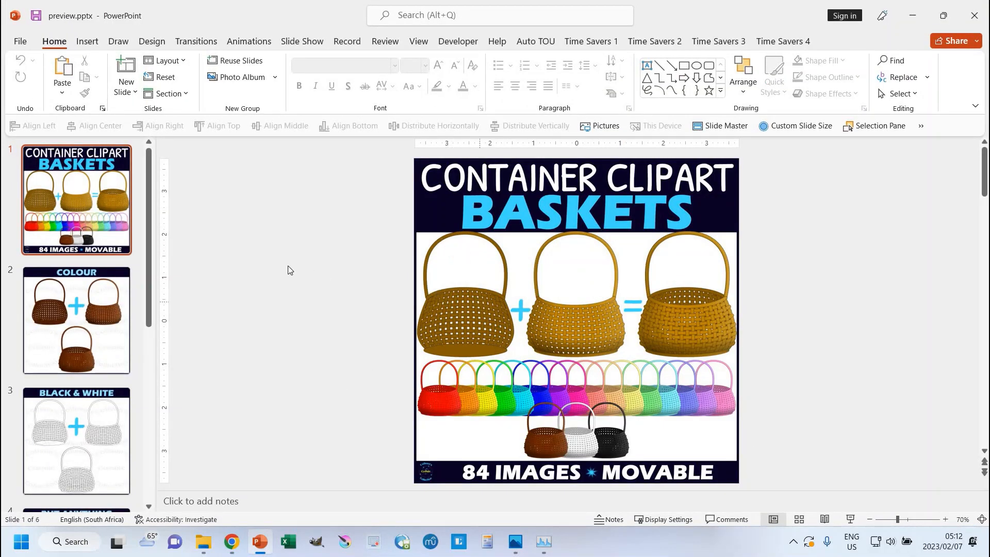
left_click(777, 46)
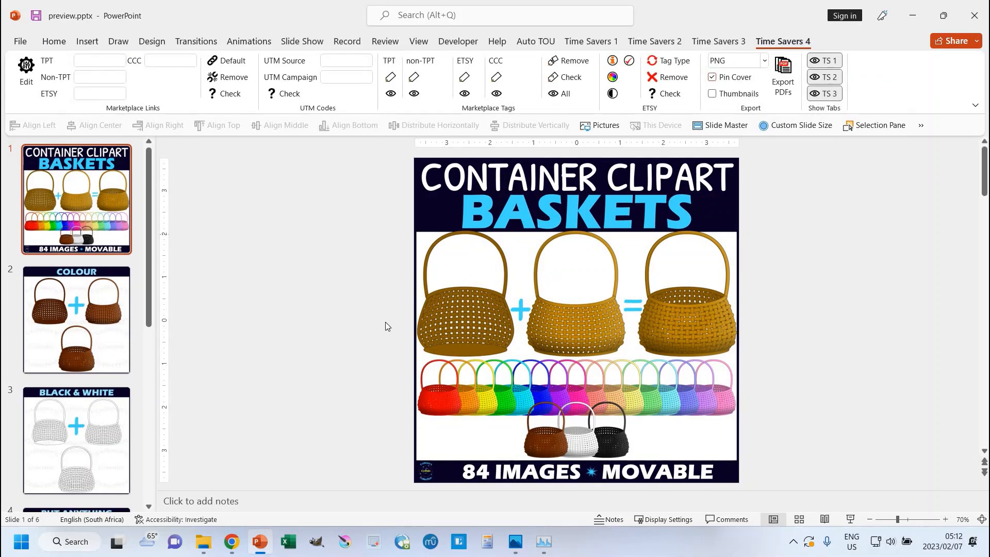
Tag the "Click here to check it out!" text box on the bundle slide as TPT content
scroll(77, 340, "down", 5)
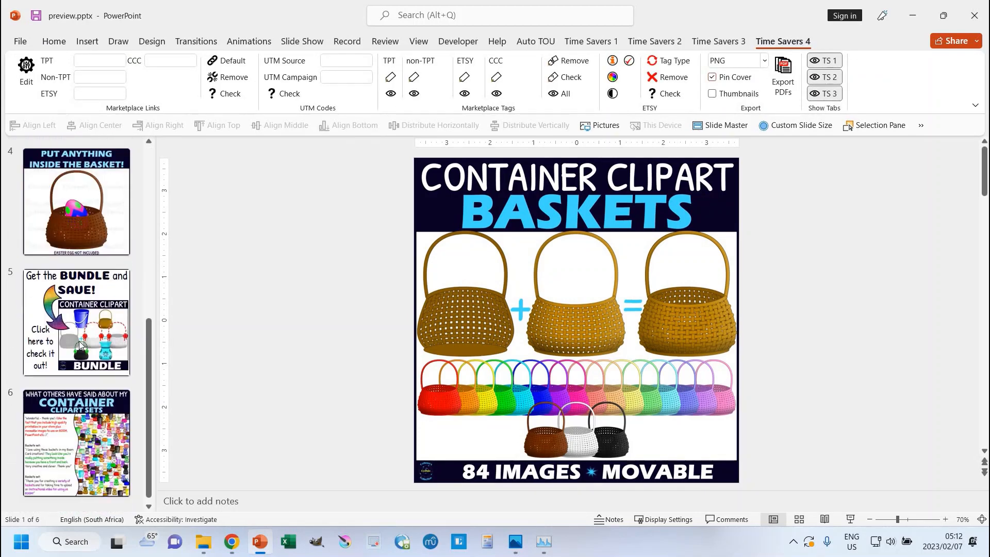
scroll(80, 348, "up", 5)
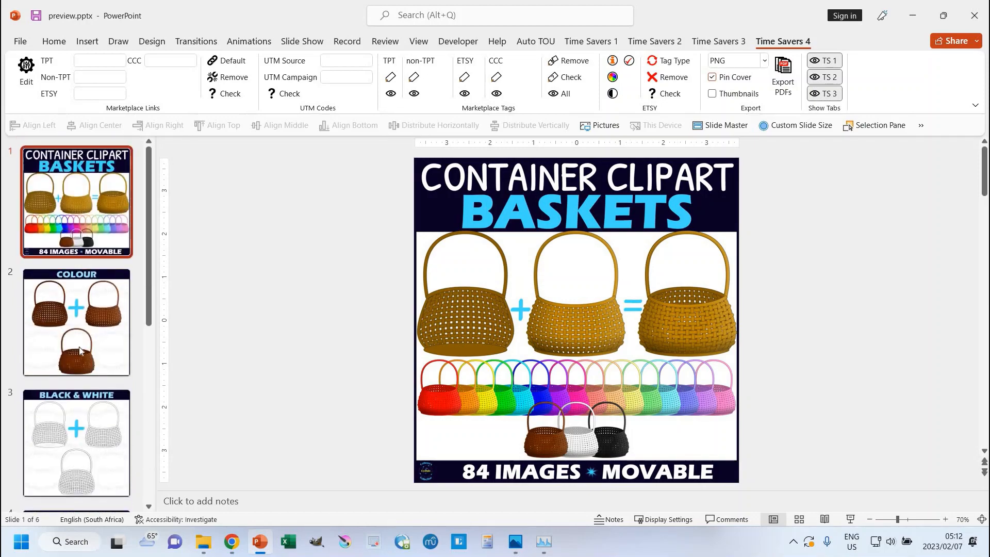
scroll(80, 351, "down", 5)
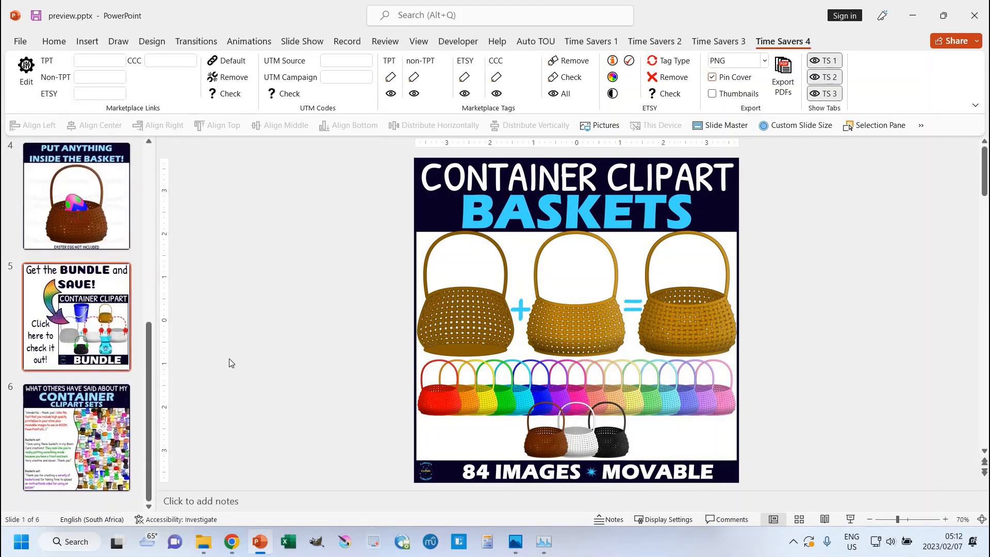
left_click(76, 330)
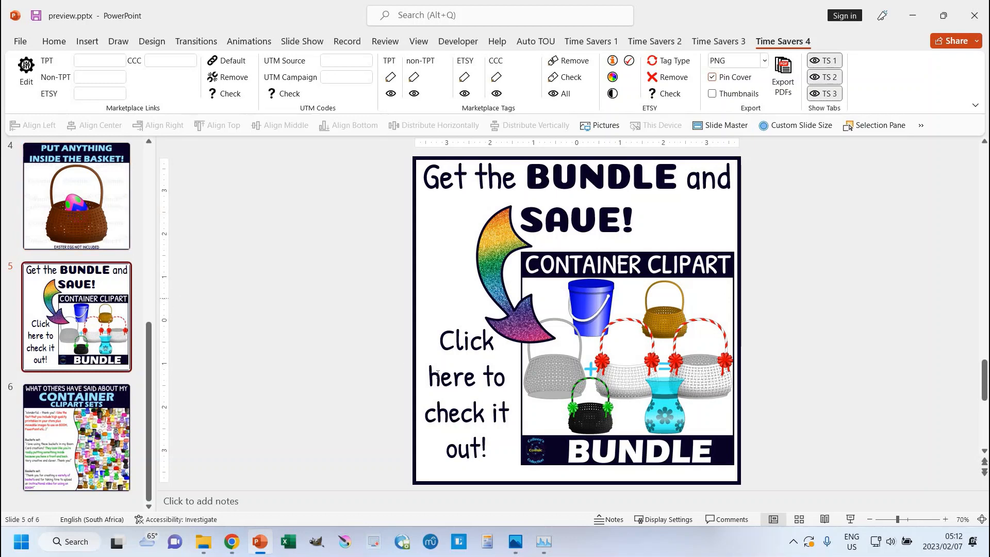
left_click(465, 382)
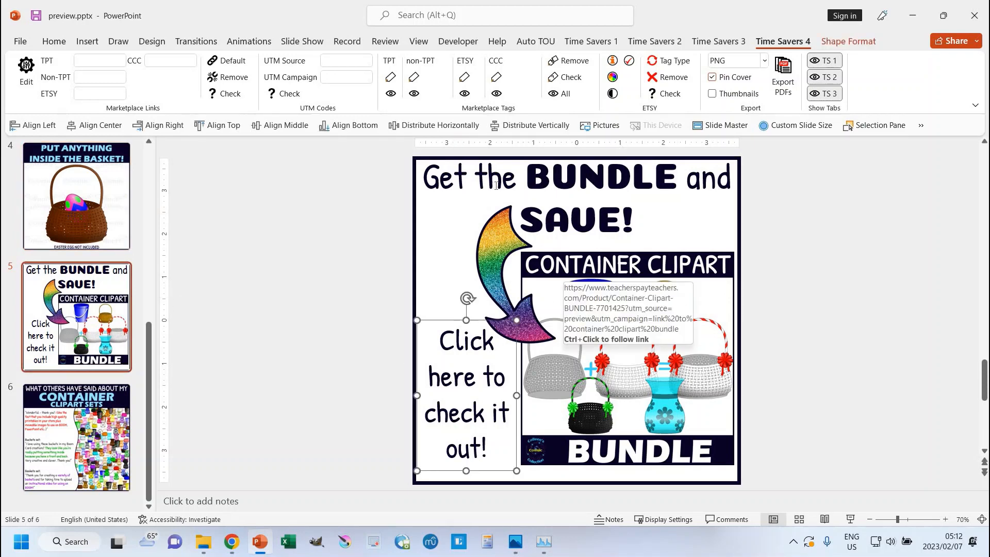
left_click(392, 79)
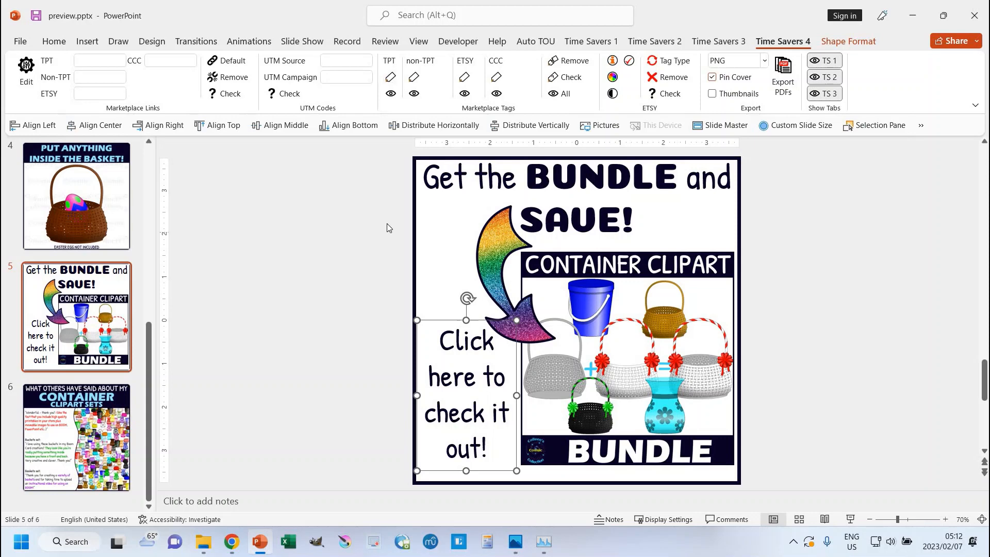
left_click(362, 250)
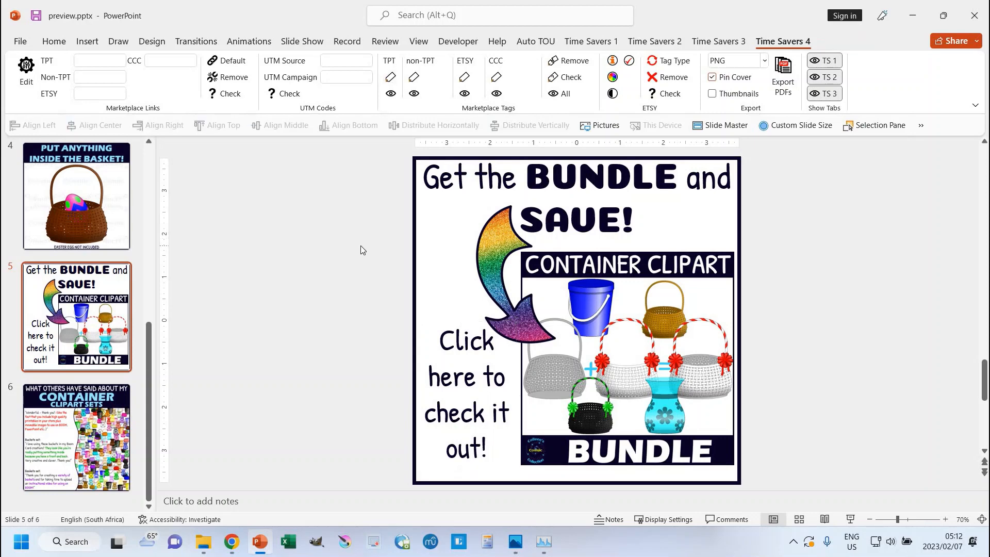
Set the export options to create thumbnails of all slides instead of a pin cover
scroll(71, 428, "up", 6)
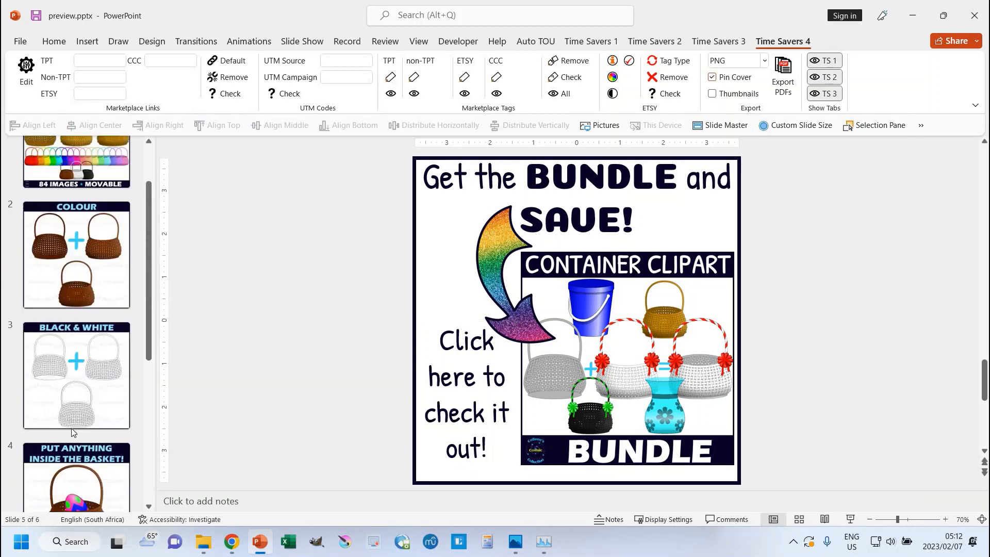
scroll(75, 385, "down", 6)
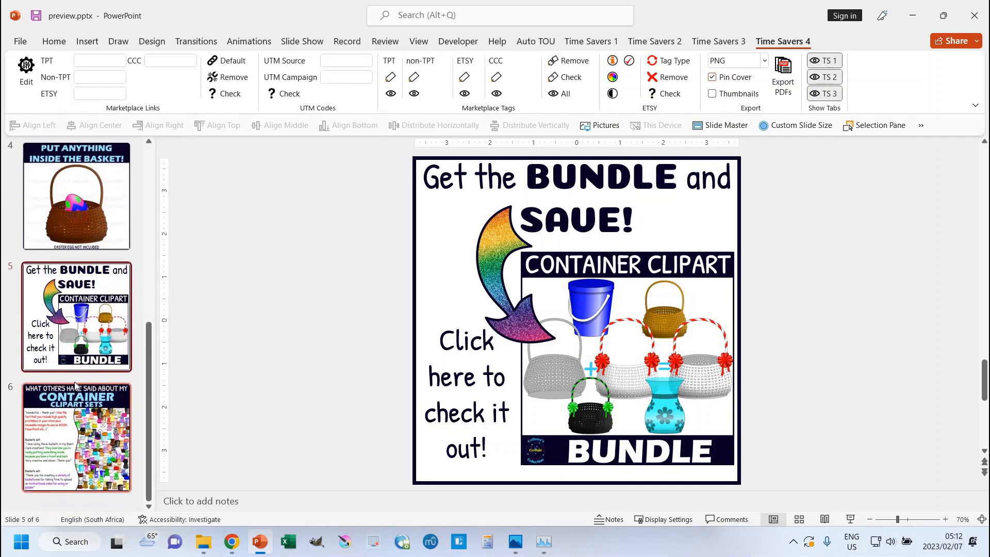
scroll(75, 385, "up", 6)
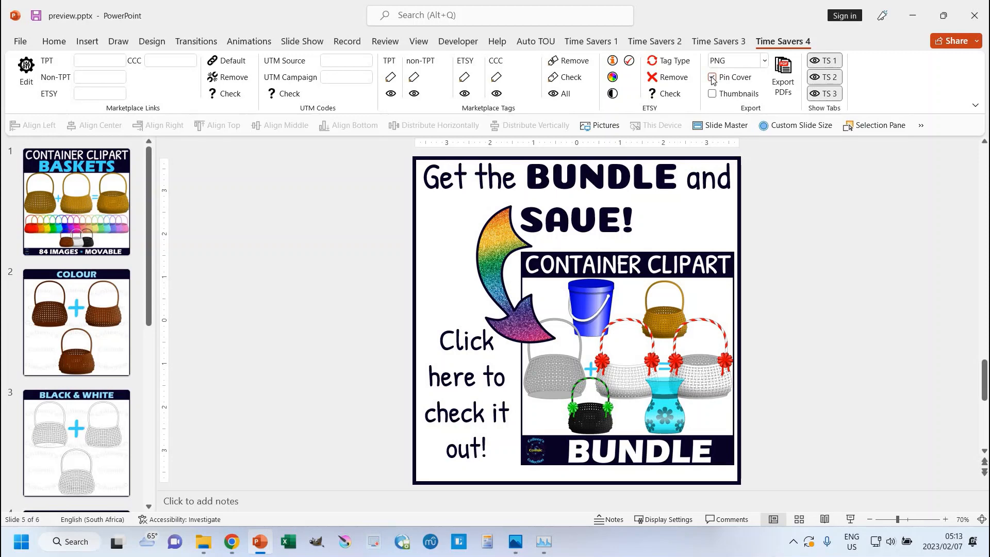
left_click(712, 93)
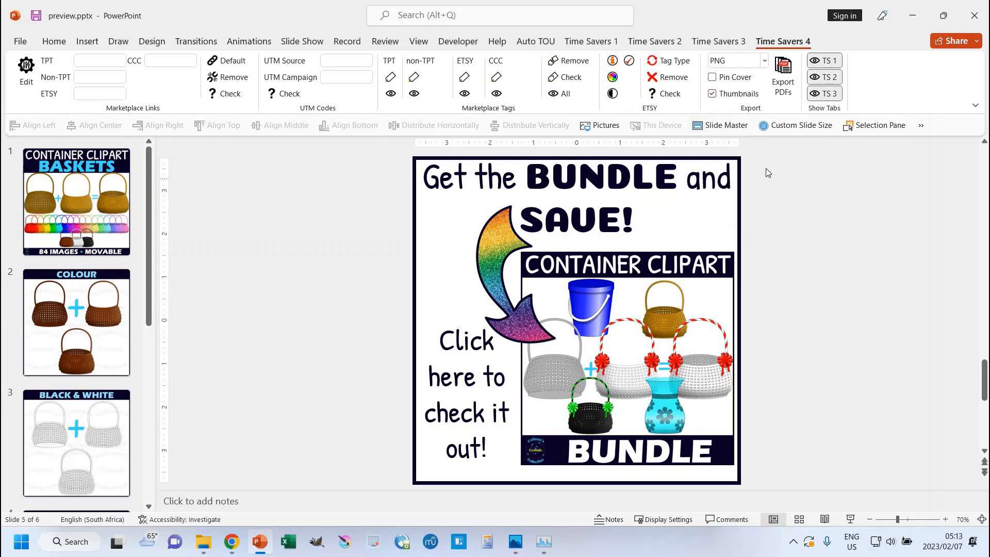
Export only the TPT PDF with thumbnails at resolution 300 under the name preview, and save the flattened presentation
left_click(784, 79)
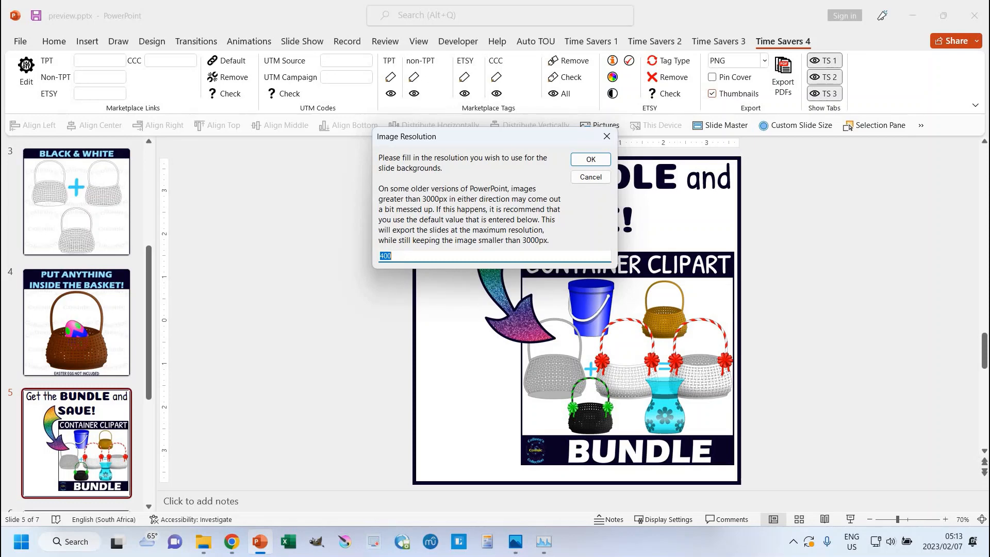
type("300")
key("Return")
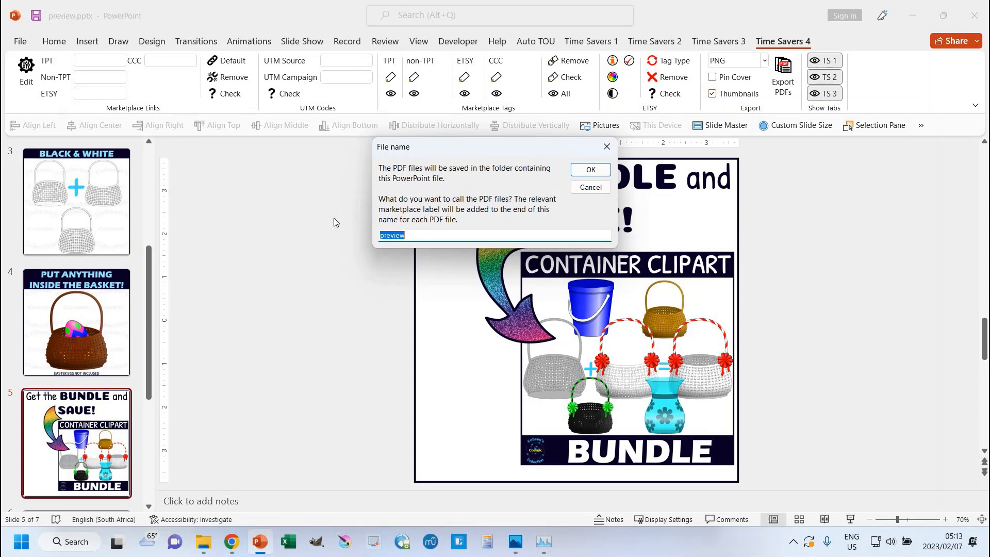
left_click(589, 170)
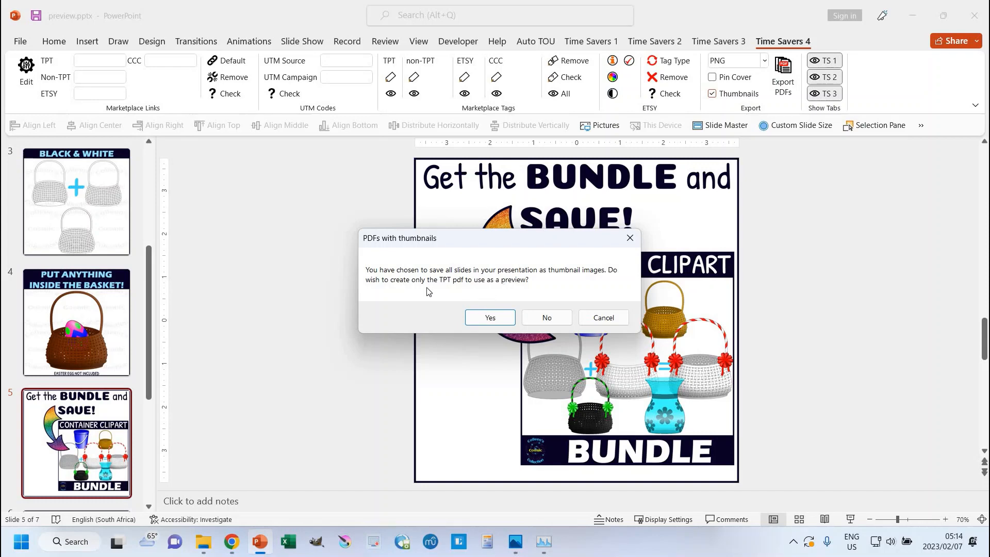
left_click(490, 318)
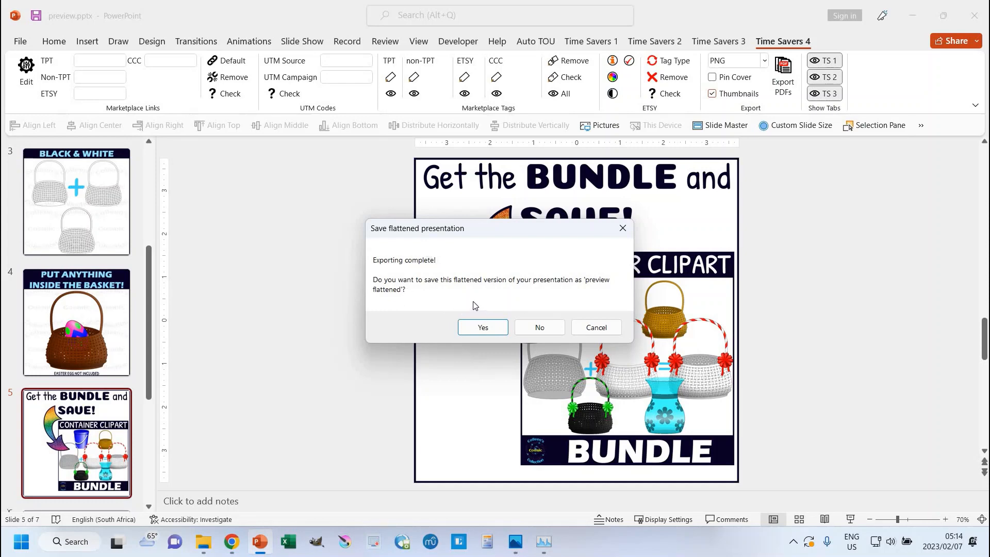
left_click(483, 328)
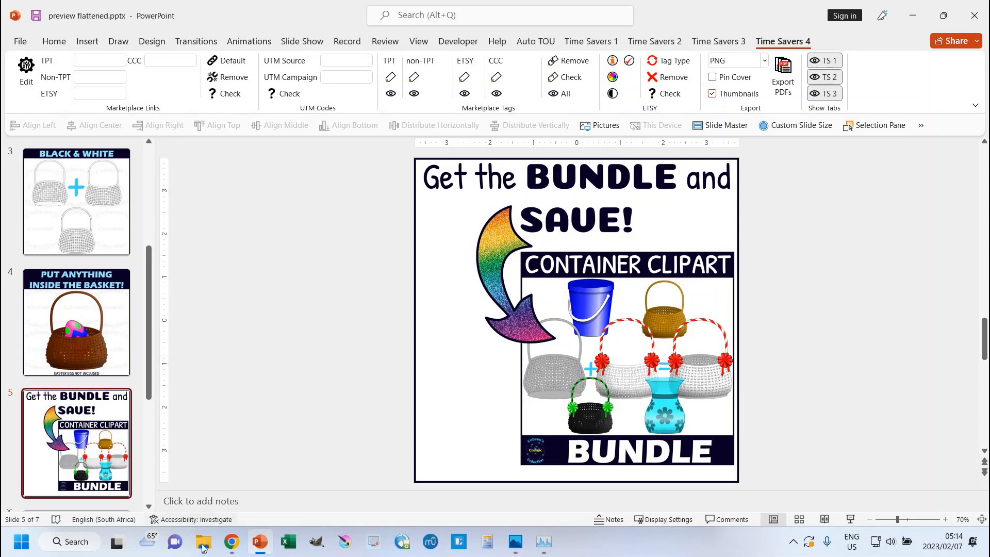
Open preview TPT.pdf from the Demo folder and review its testimonials page and the bundle page with the link text
mouse_move(203, 547)
left_click(170, 475)
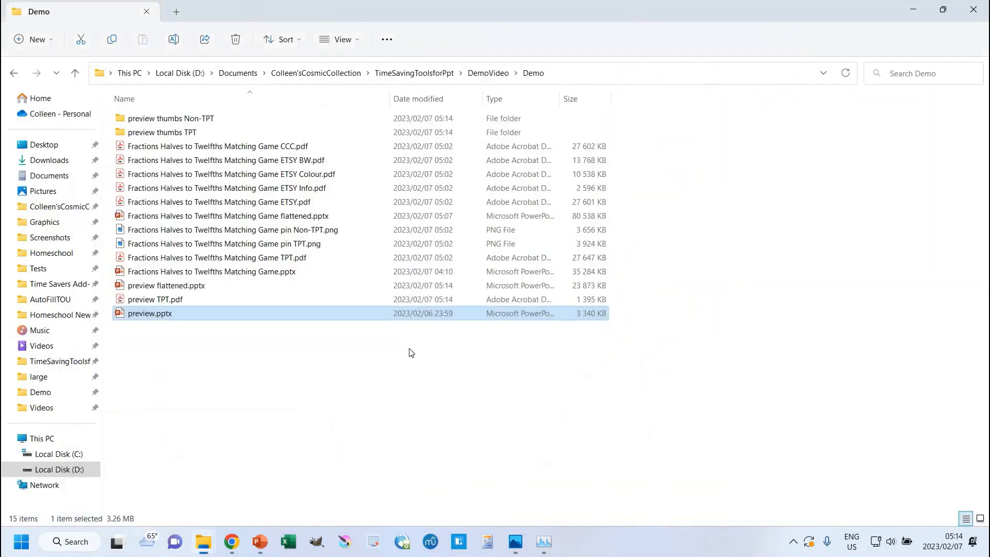
left_click(256, 382)
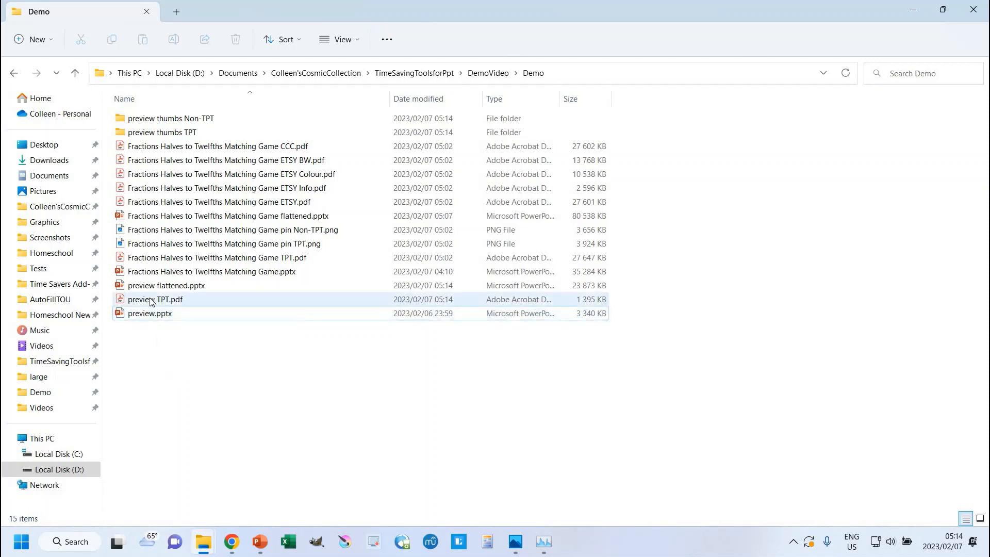
double_click(154, 301)
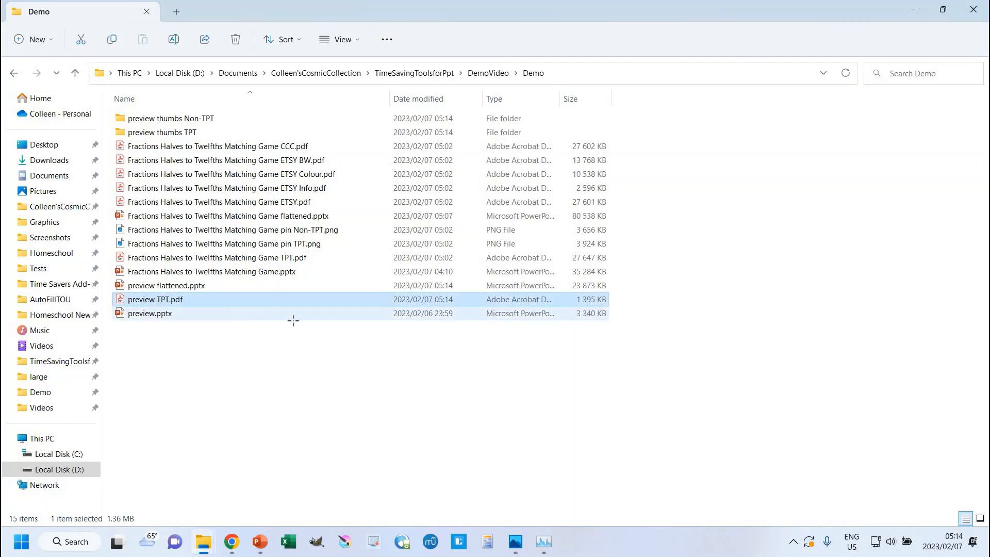
scroll(437, 287, "down", 5)
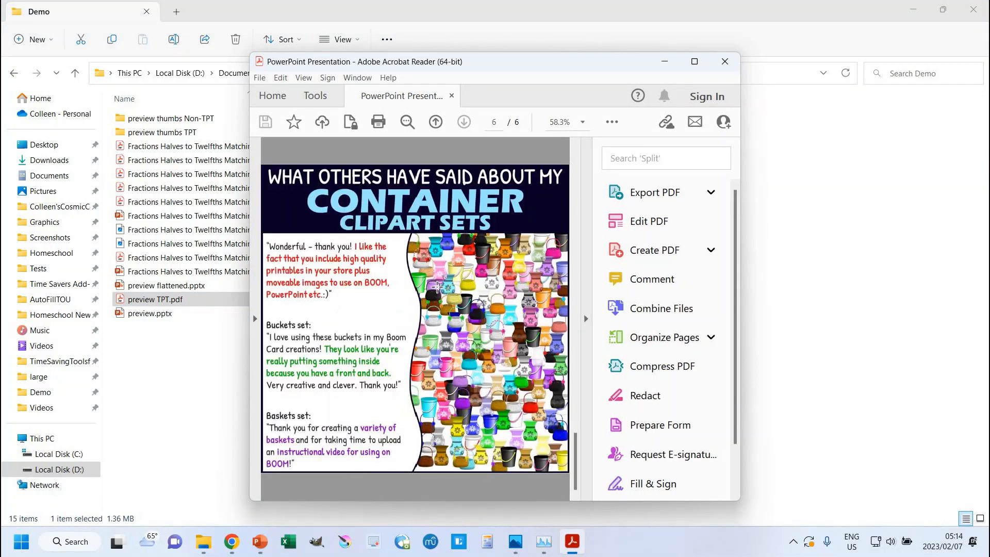
scroll(437, 287, "up", 2)
scroll(437, 287, "down", 2)
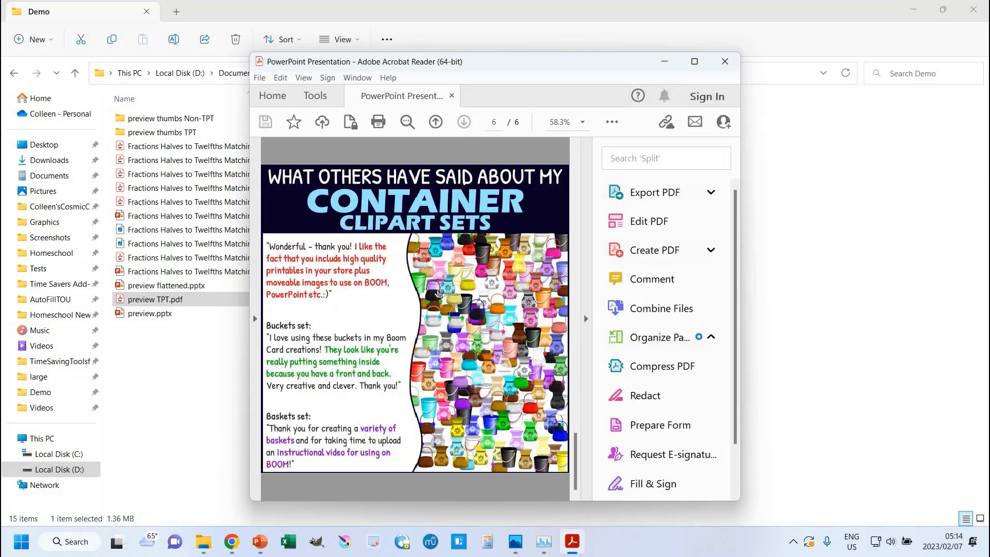
scroll(394, 356, "up", 1)
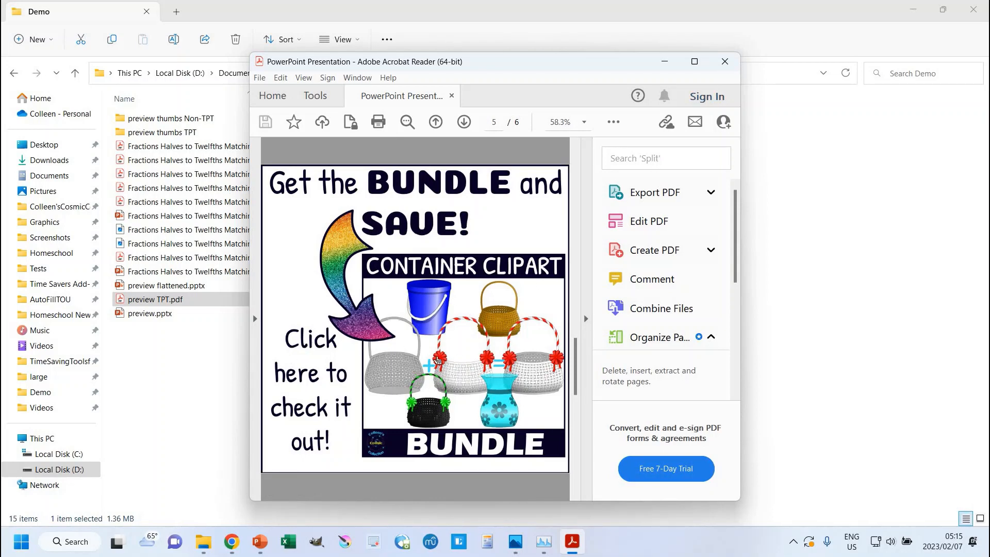
left_click(723, 65)
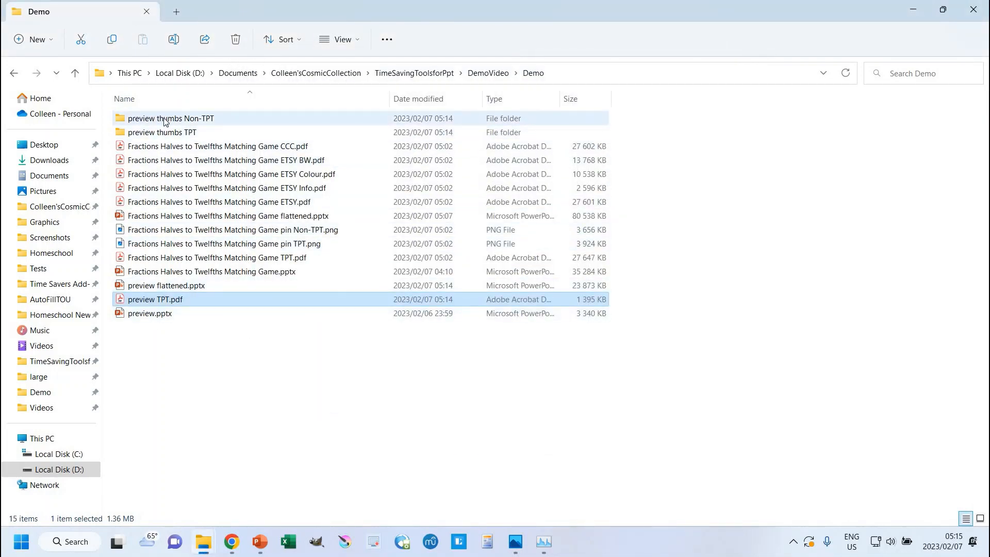
Compare the bundle slide's thumbnail in the preview thumbs Non-TPT and preview thumbs TPT folders, and return to PowerPoint
mouse_move(165, 121)
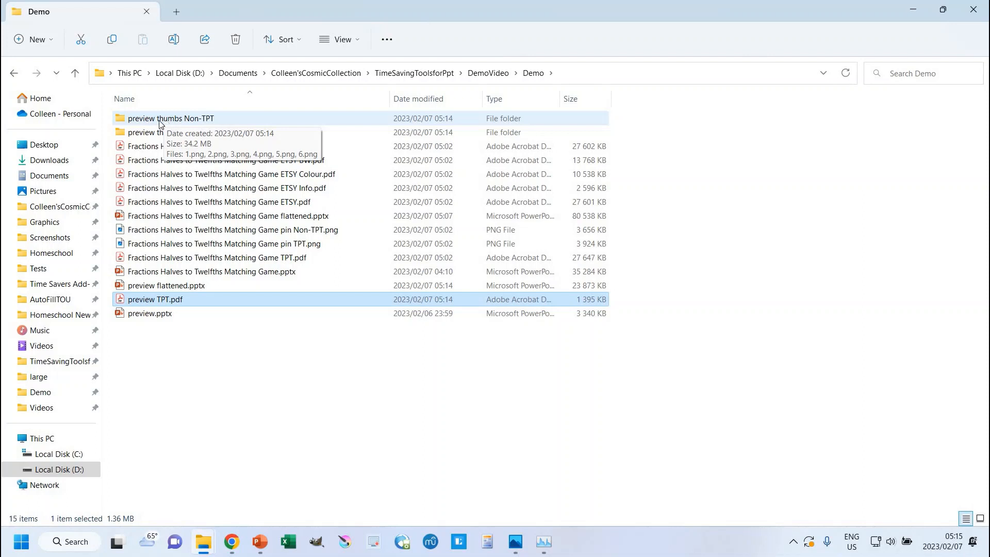
double_click(176, 121)
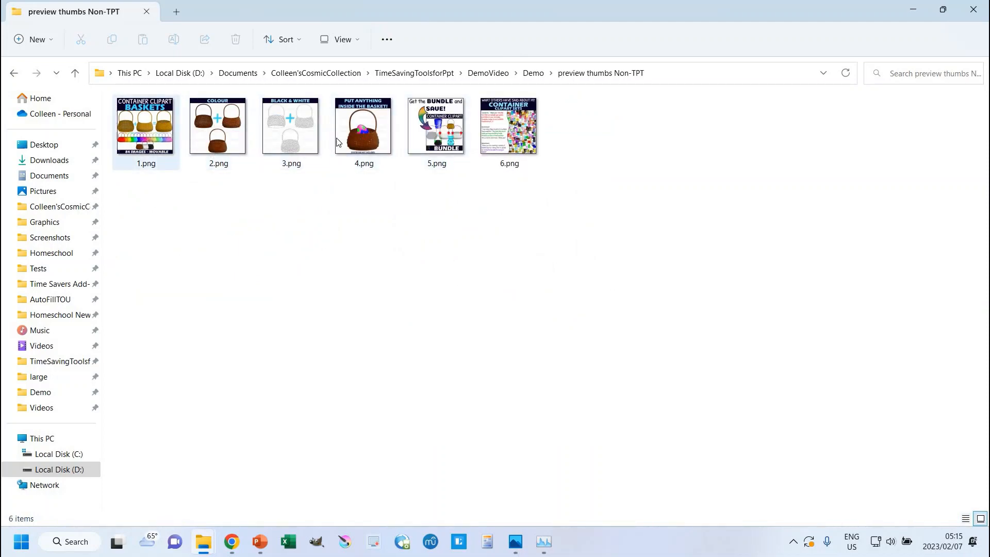
double_click(422, 154)
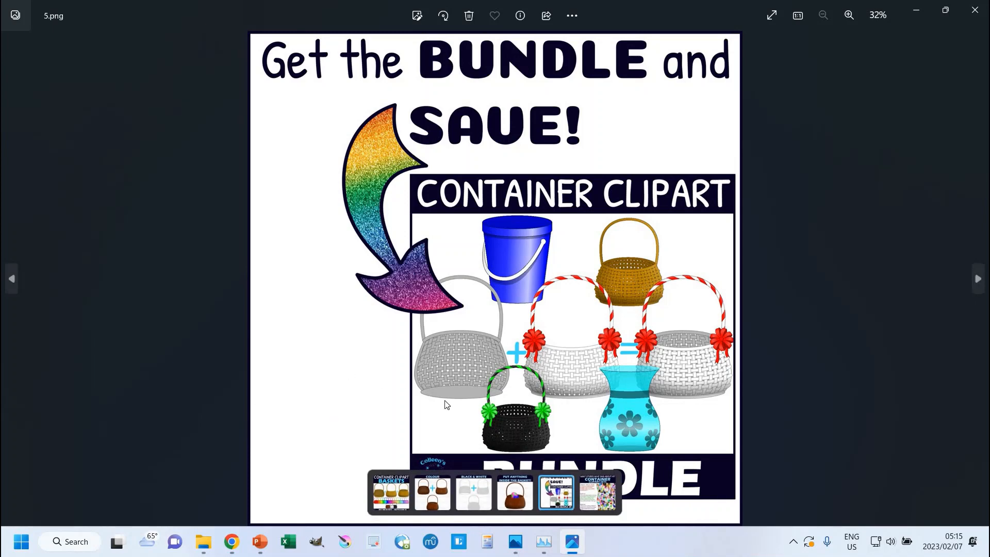
left_click(975, 10)
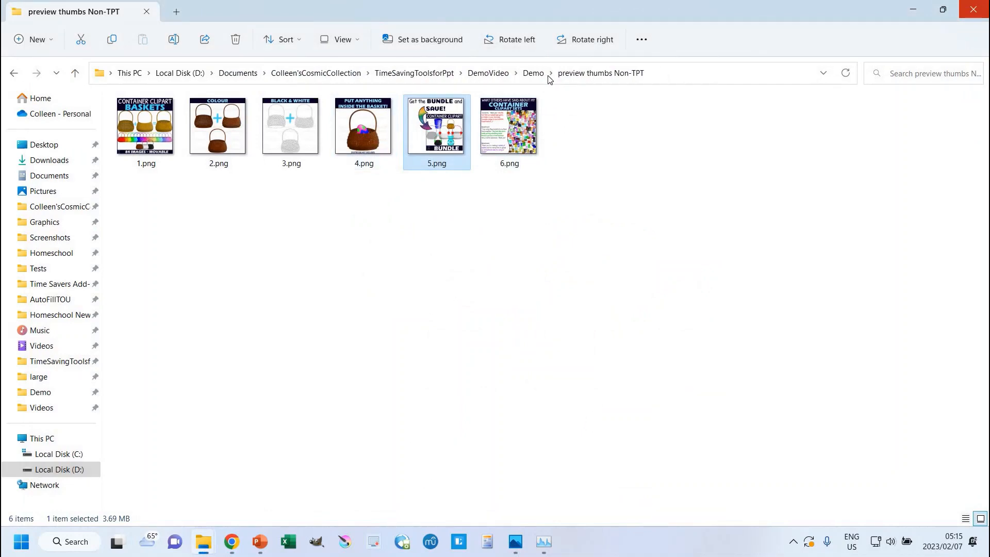
left_click(550, 74)
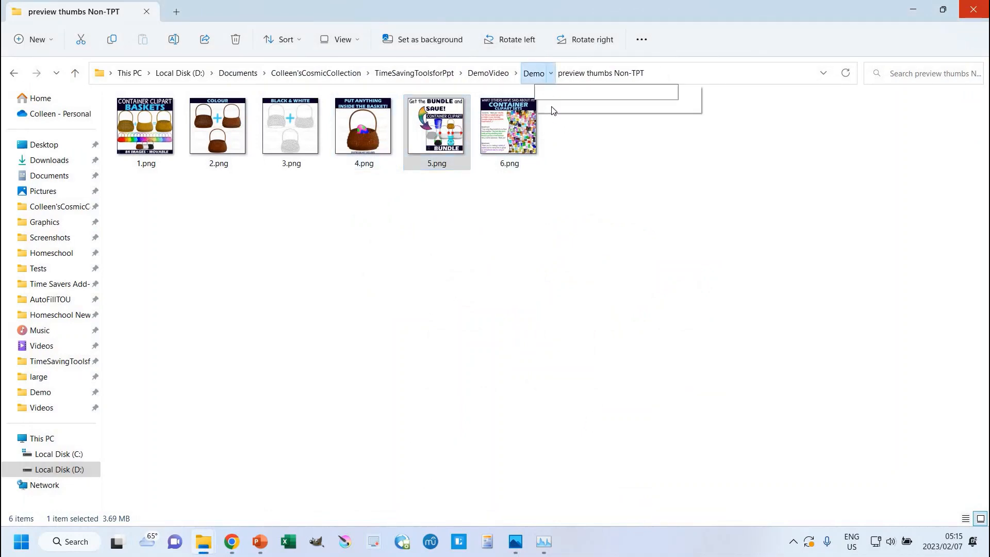
left_click(557, 107)
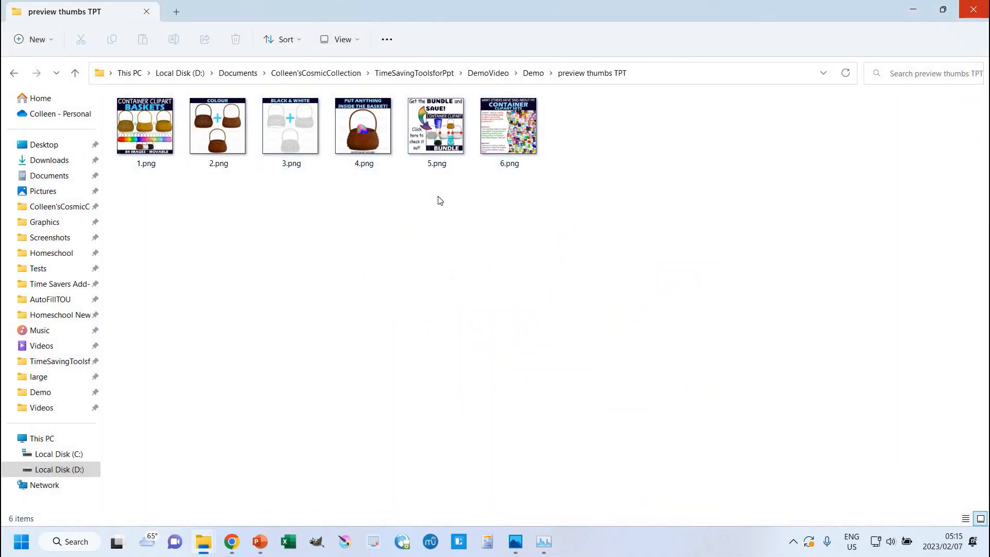
left_click(911, 10)
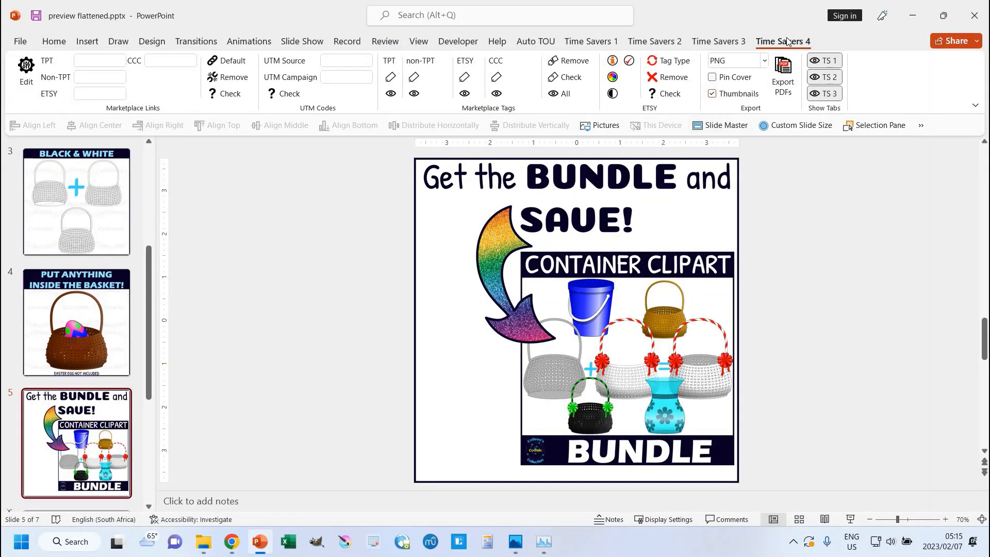